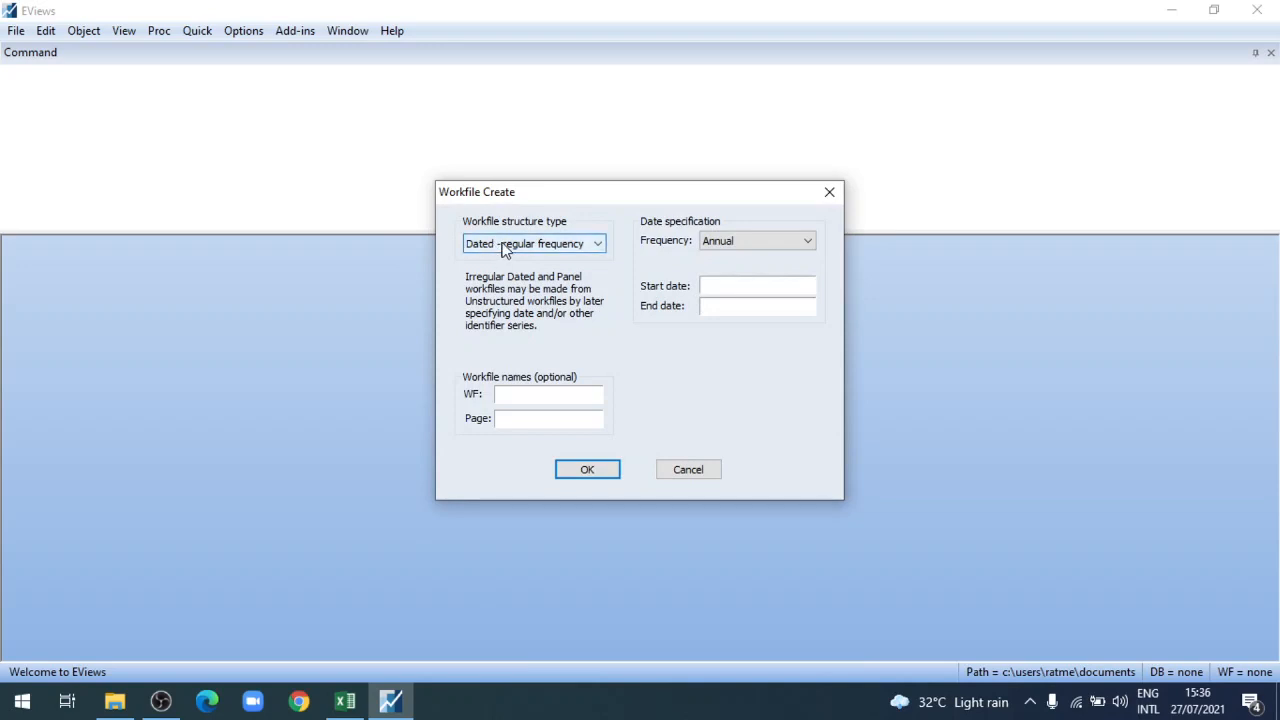
- Create an unstructured/undated workfile with 2308 observations and dismiss the update notification
{"action": "left_click", "coordinate": [503, 248]}
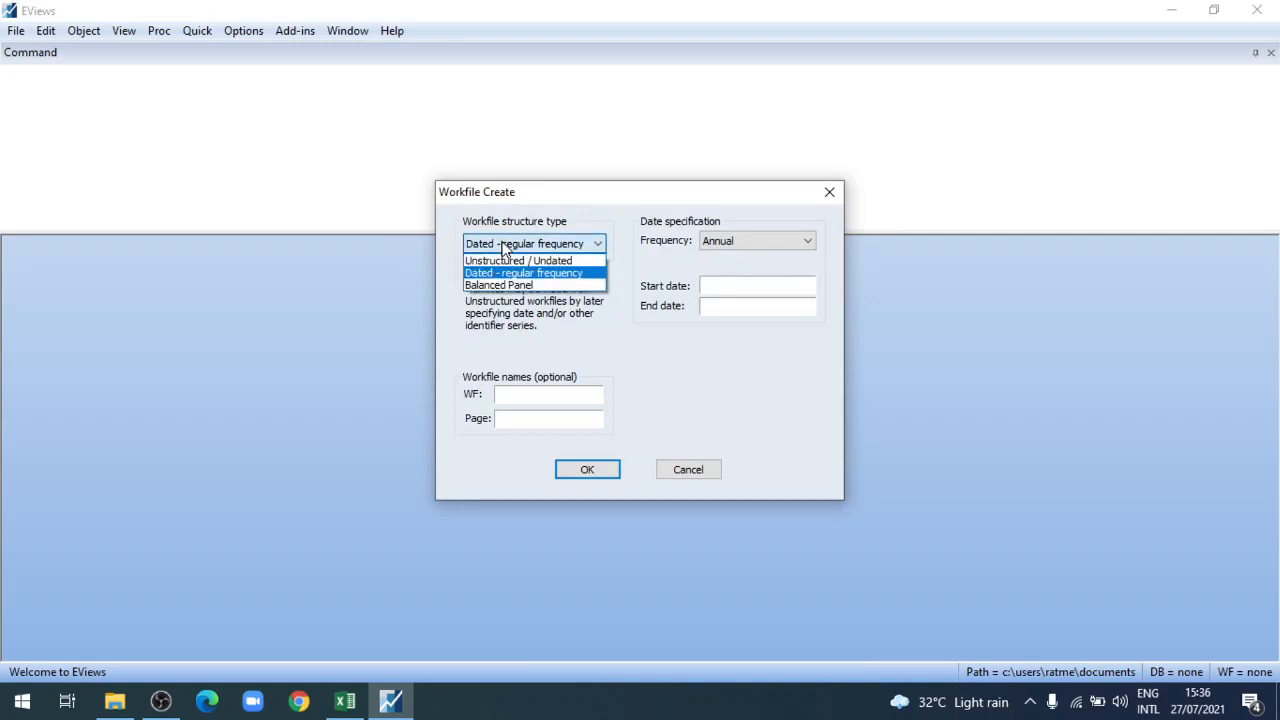
{"action": "left_click", "coordinate": [518, 260]}
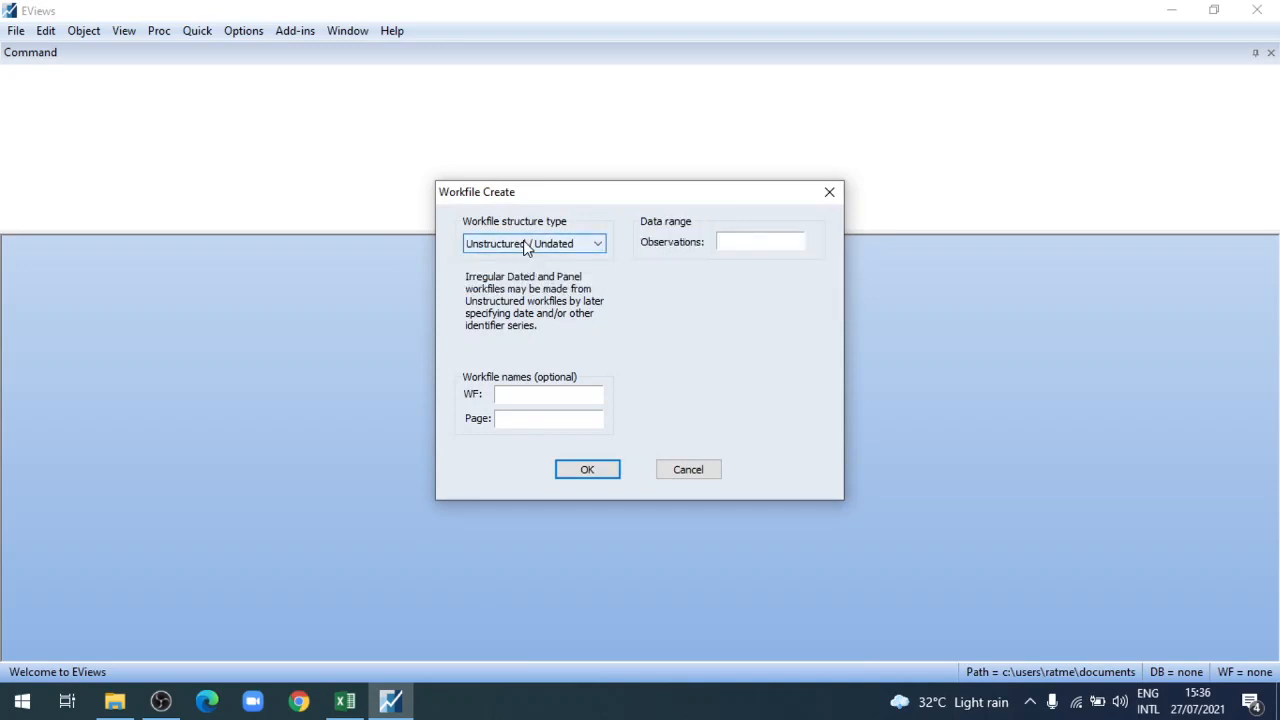
{"action": "left_click", "coordinate": [738, 247]}
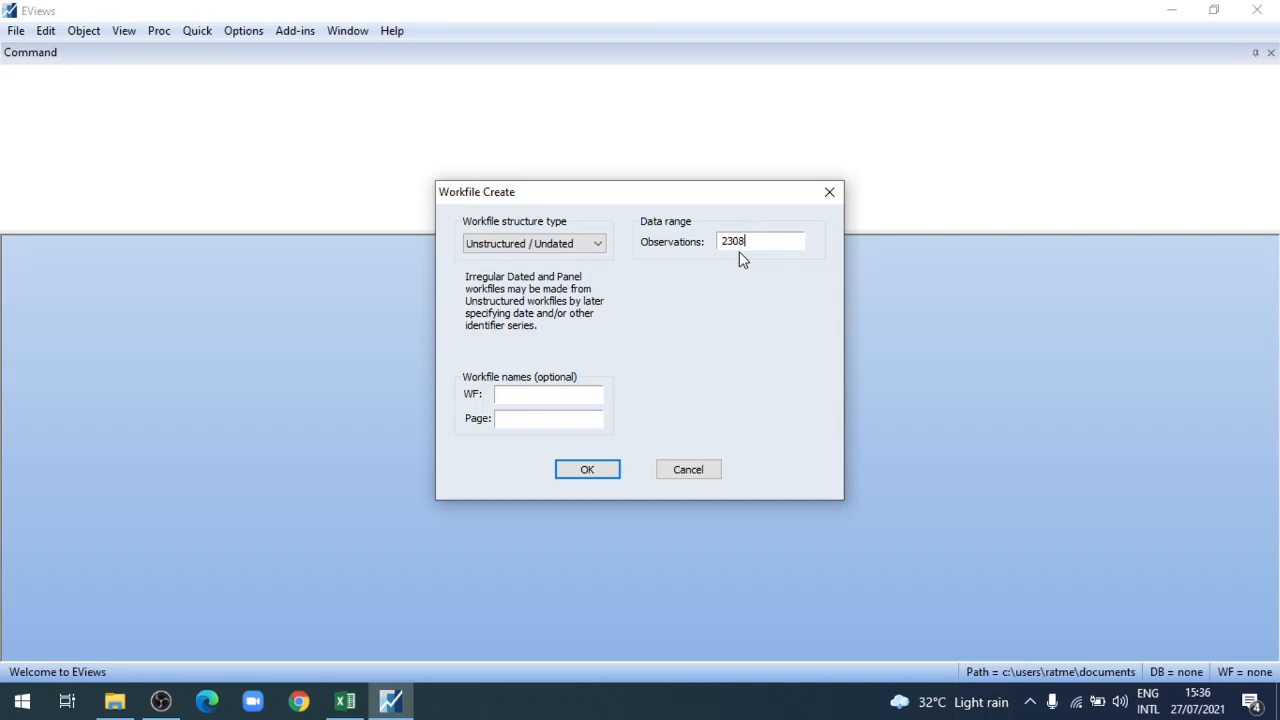
{"action": "left_click", "coordinate": [584, 472]}
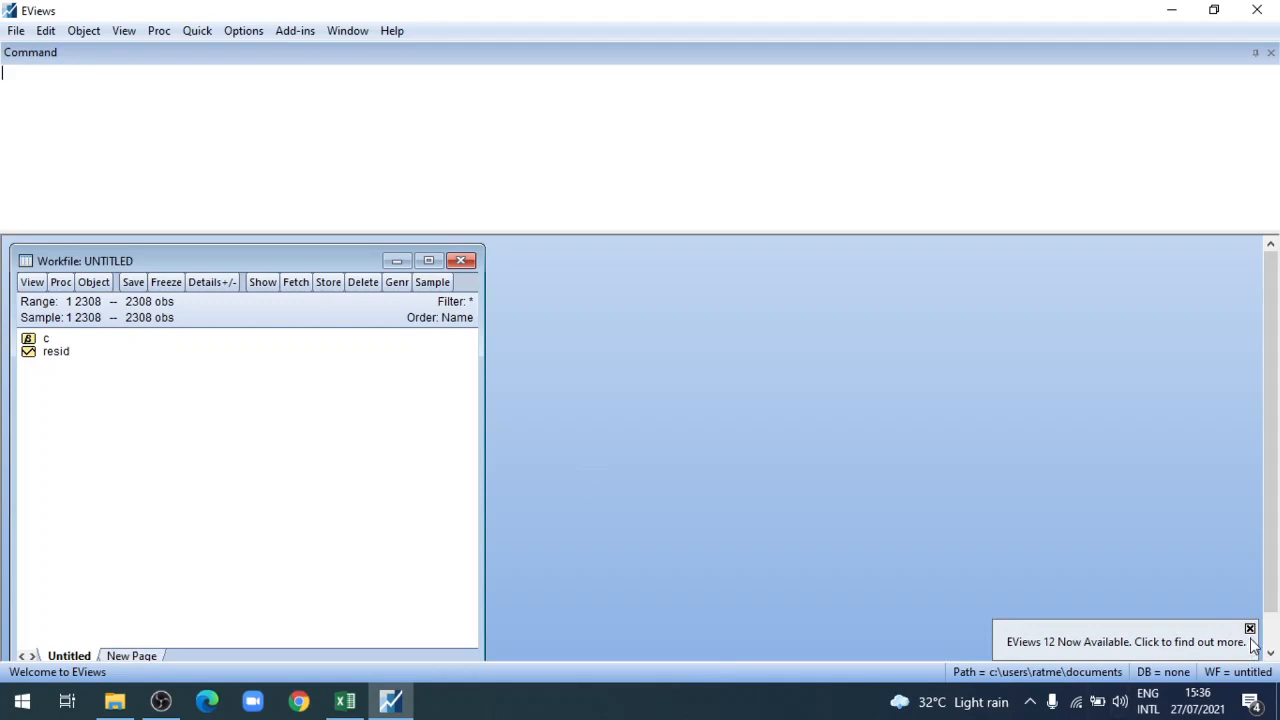
{"action": "left_click", "coordinate": [1249, 629]}
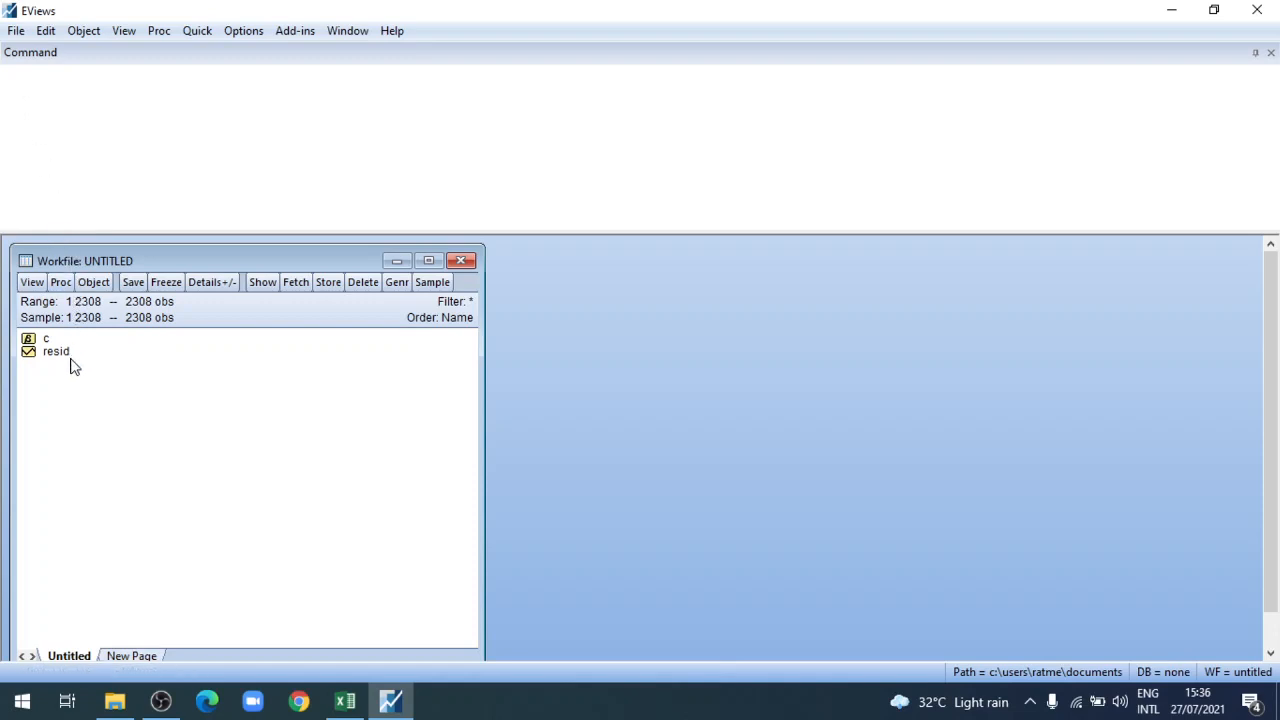
- Start importing the file Input.xlsx from the Desktop folder into the workfile
{"action": "left_click", "coordinate": [16, 32]}
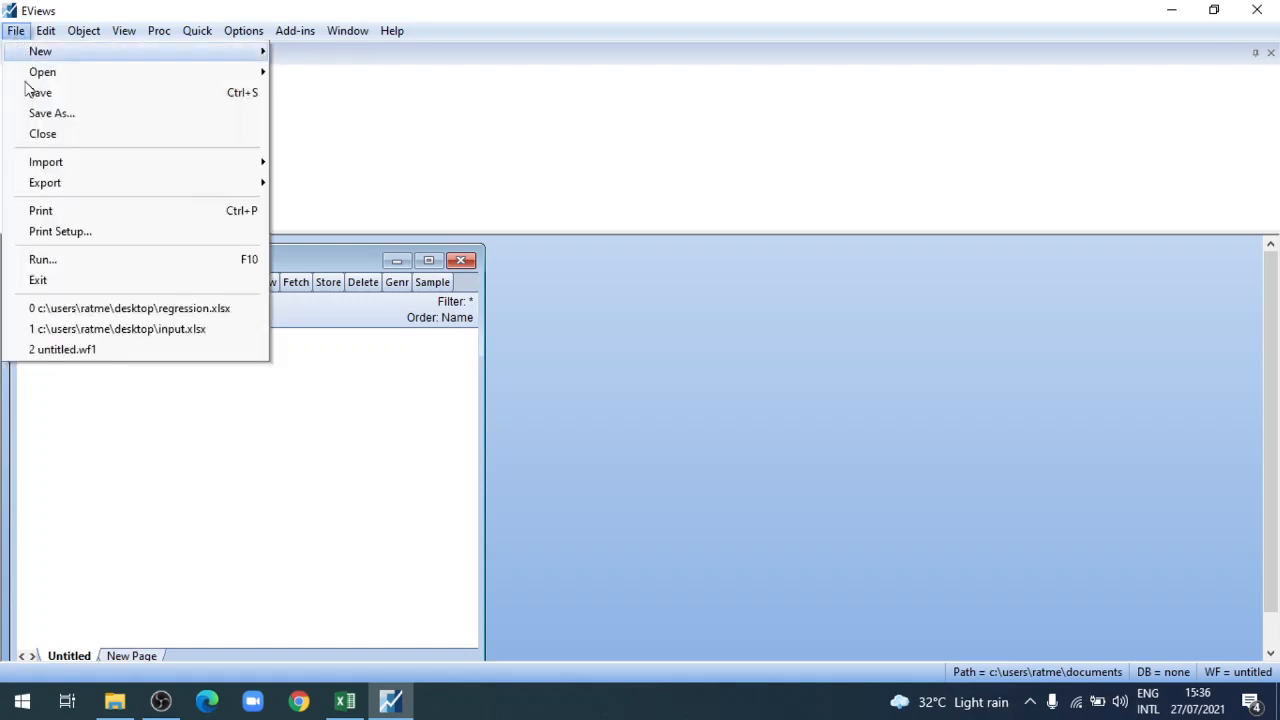
{"action": "mouse_move", "coordinate": [55, 168]}
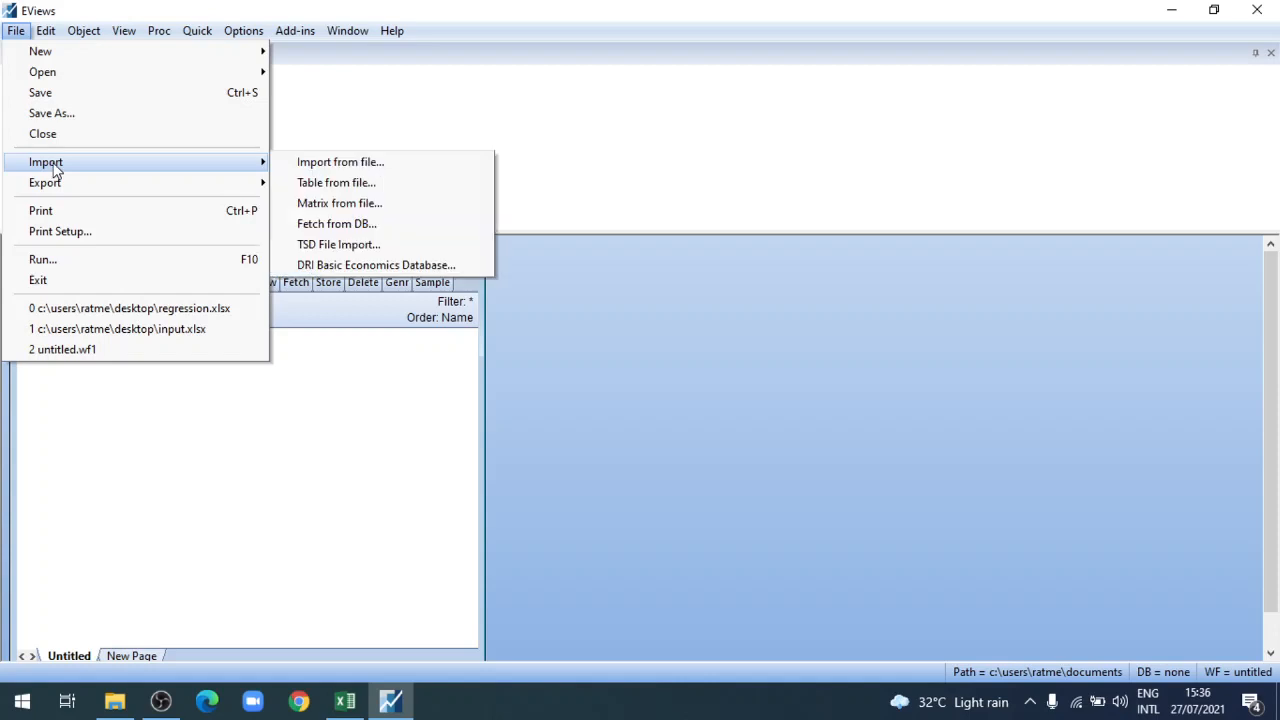
{"action": "left_click", "coordinate": [334, 163]}
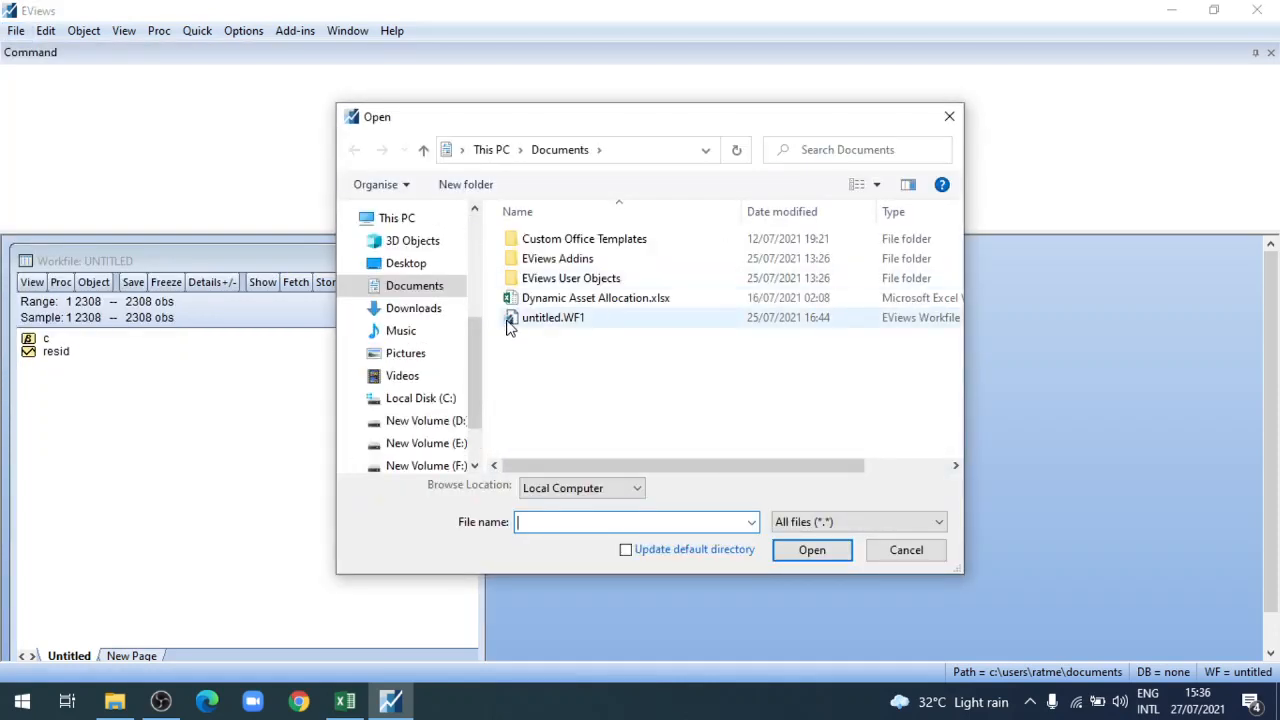
{"action": "left_click_drag", "start_coordinate": [477, 357], "coordinate": [477, 238]}
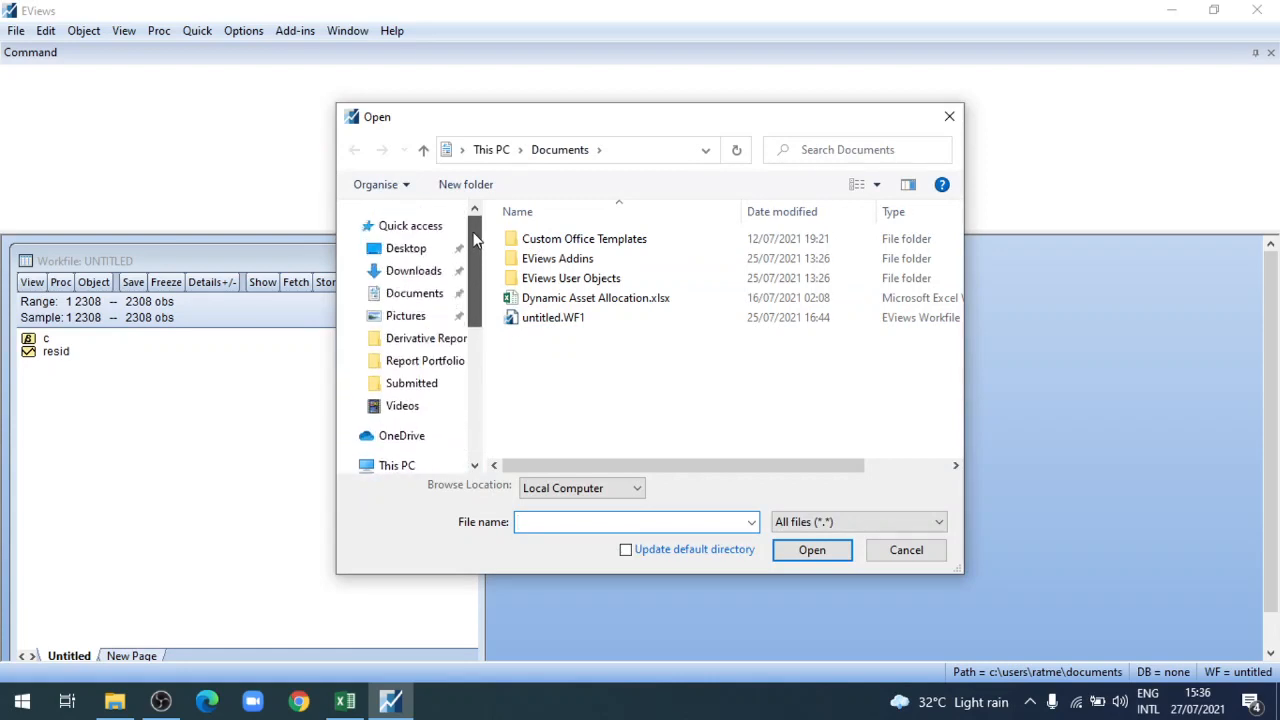
{"action": "left_click", "coordinate": [418, 255]}
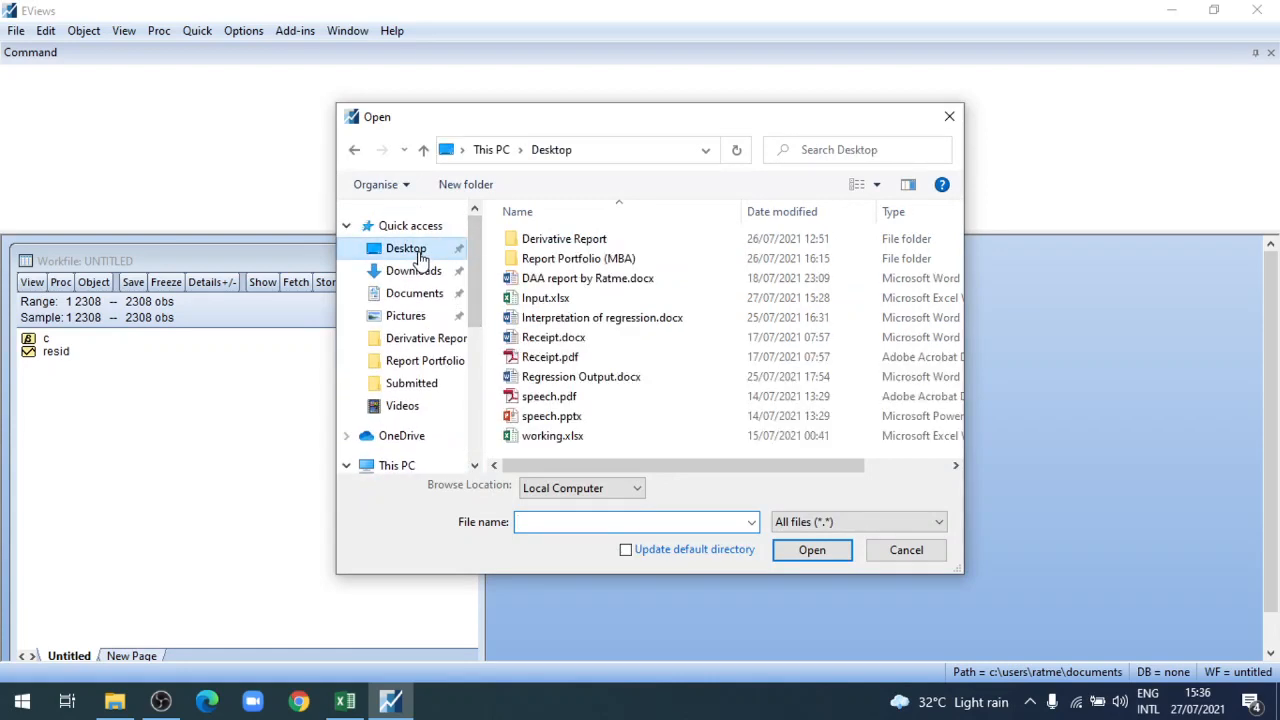
{"action": "left_click", "coordinate": [583, 300]}
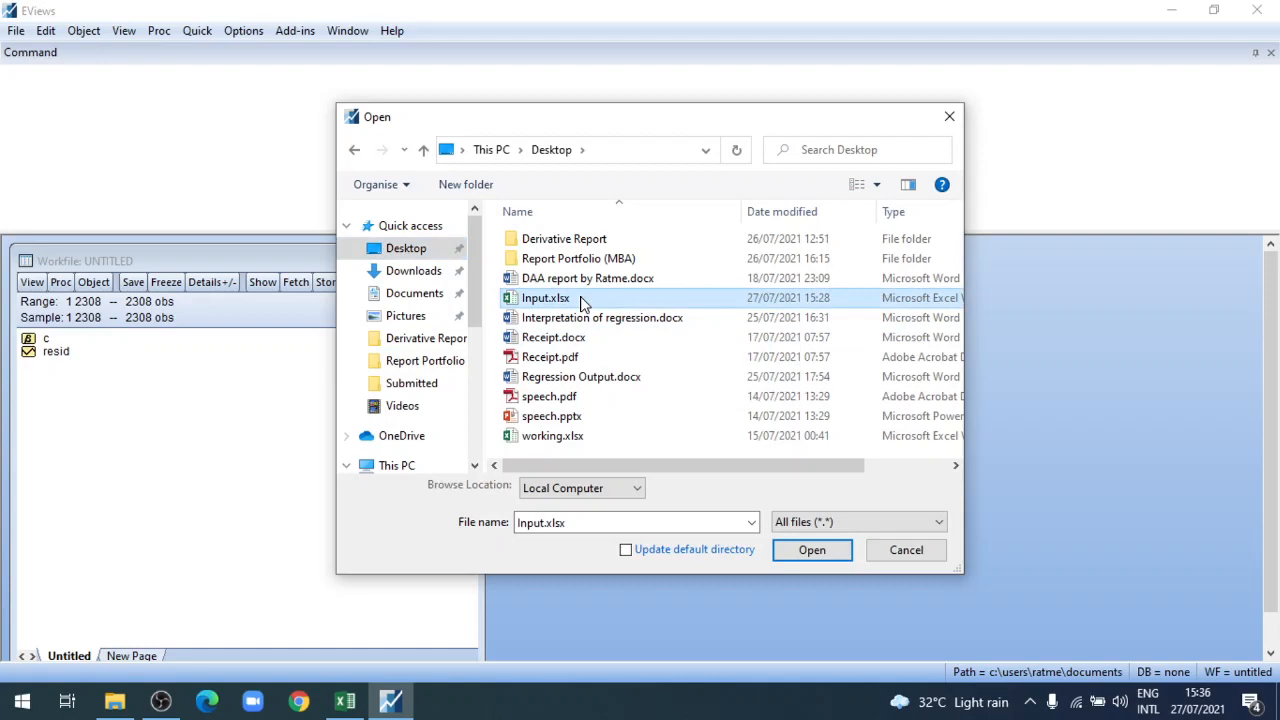
{"action": "left_click", "coordinate": [805, 549]}
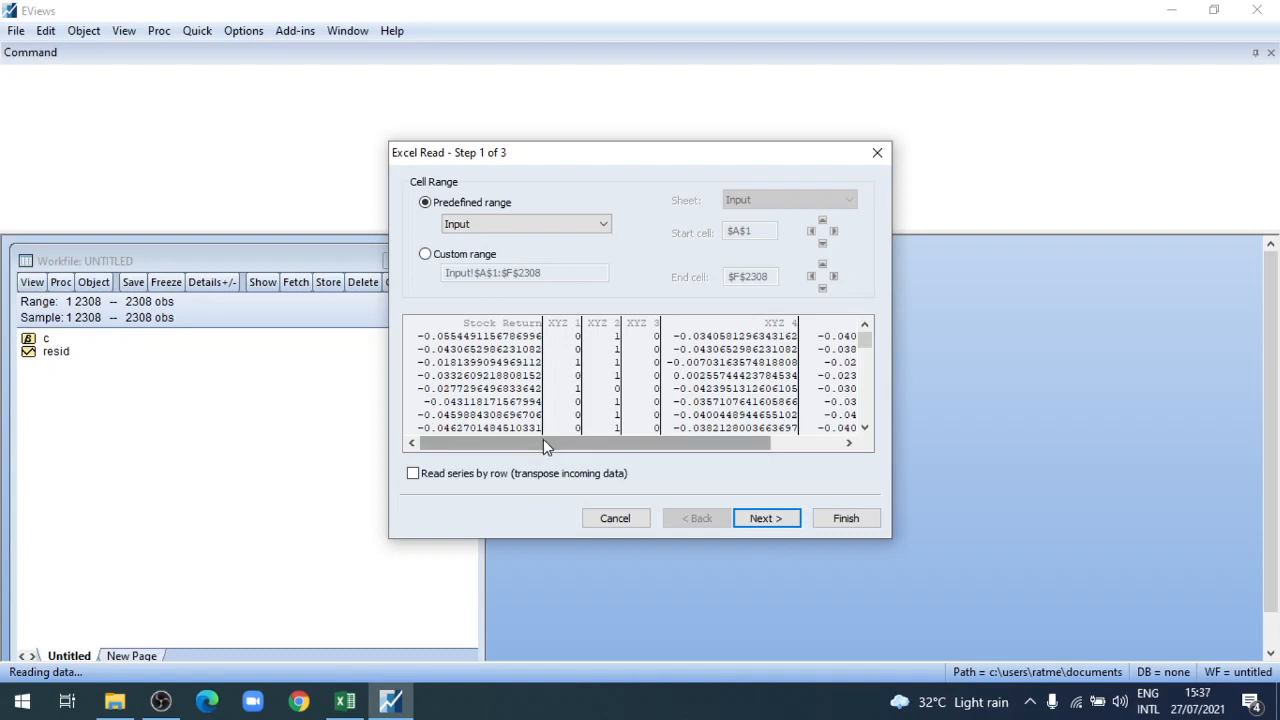
- Accept the predefined range Input for the Excel read and set the header type to Names in first line
{"action": "left_click_drag", "start_coordinate": [545, 445], "coordinate": [631, 447]}
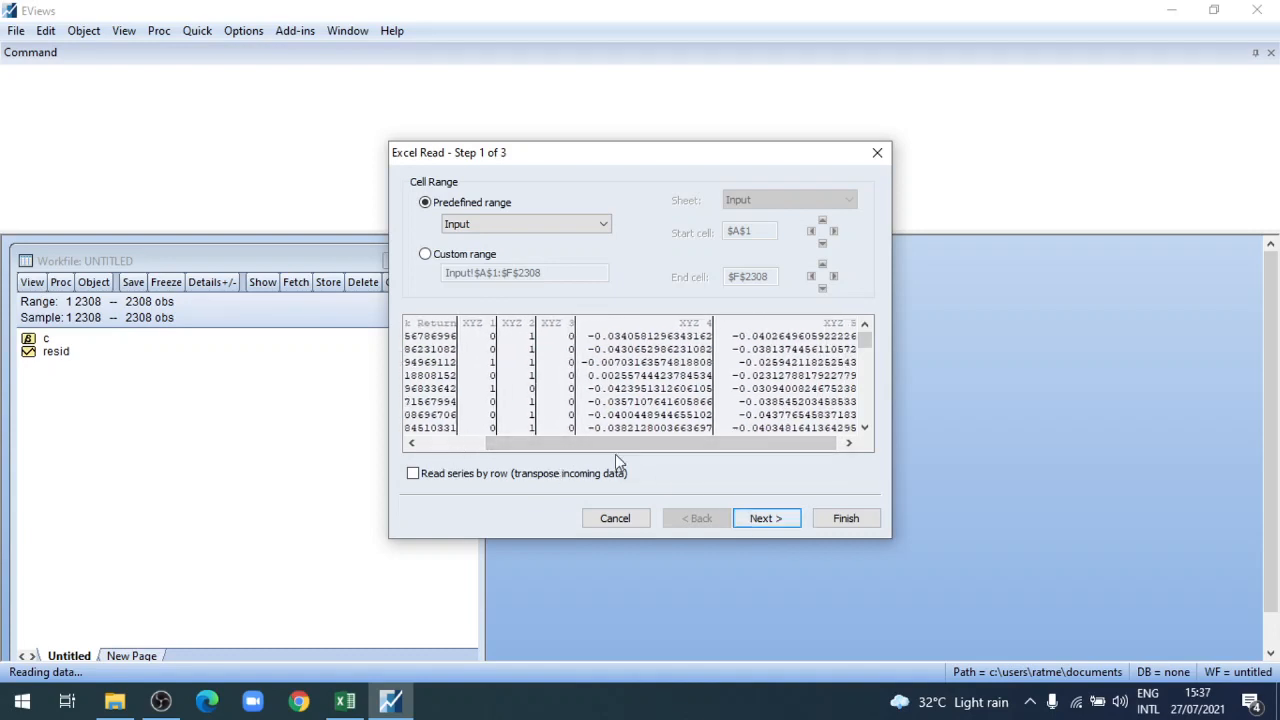
{"action": "left_click_drag", "start_coordinate": [614, 447], "coordinate": [545, 452]}
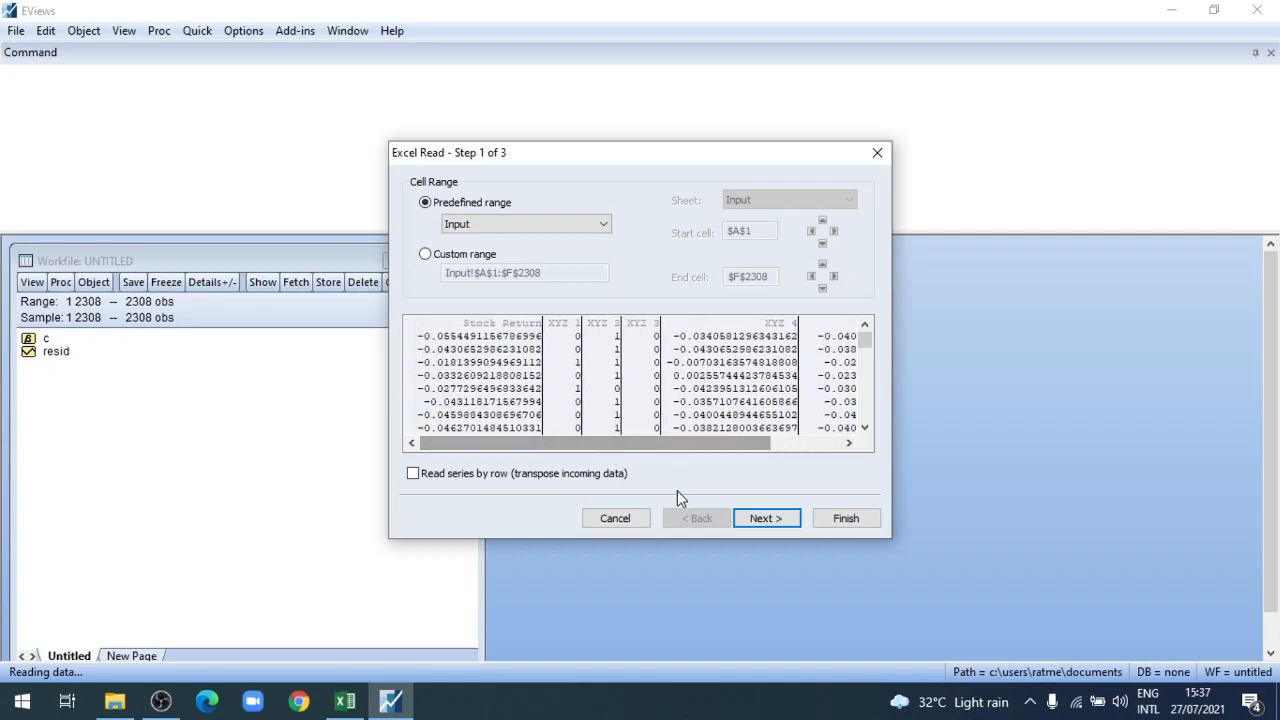
{"action": "left_click", "coordinate": [766, 520]}
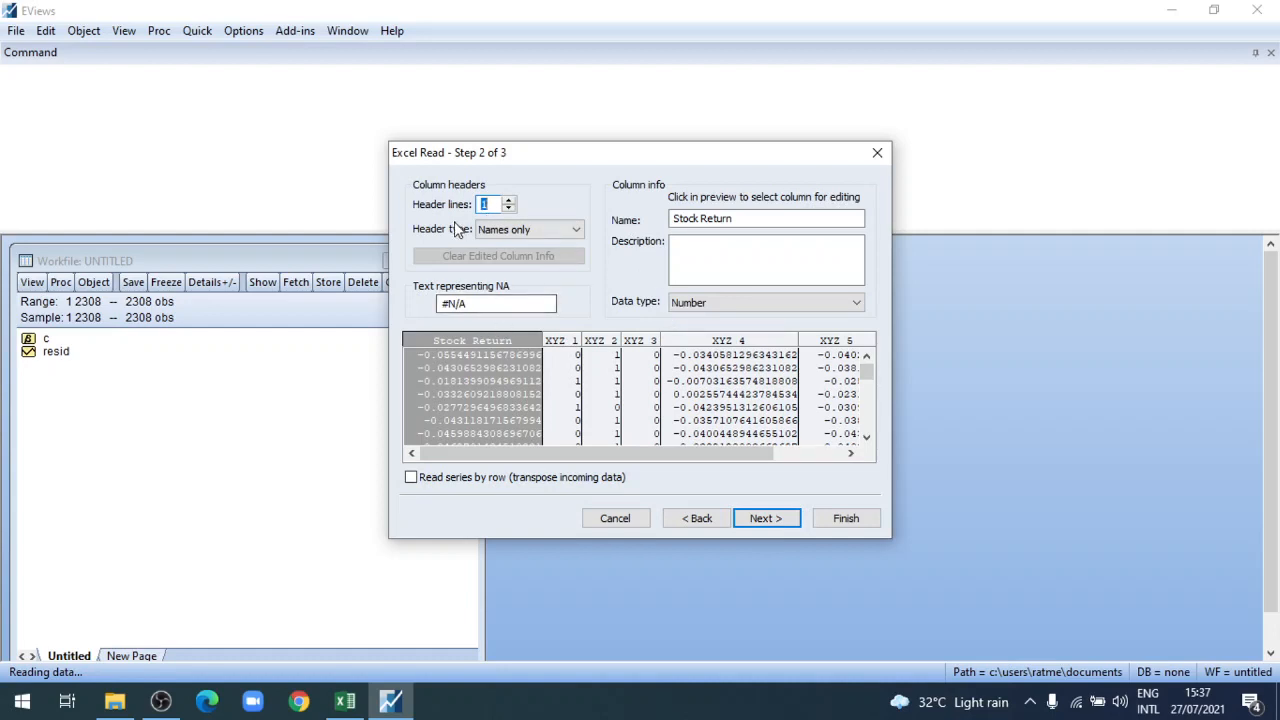
{"action": "left_click", "coordinate": [513, 235]}
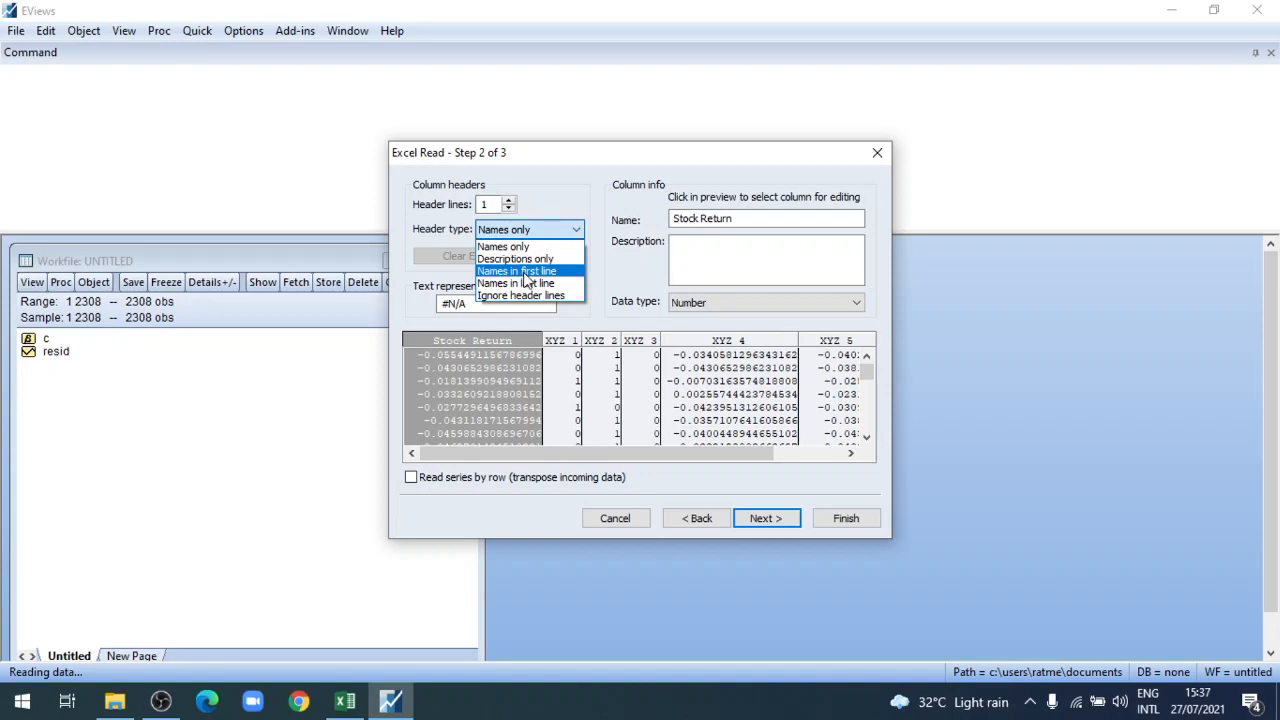
{"action": "left_click", "coordinate": [523, 272]}
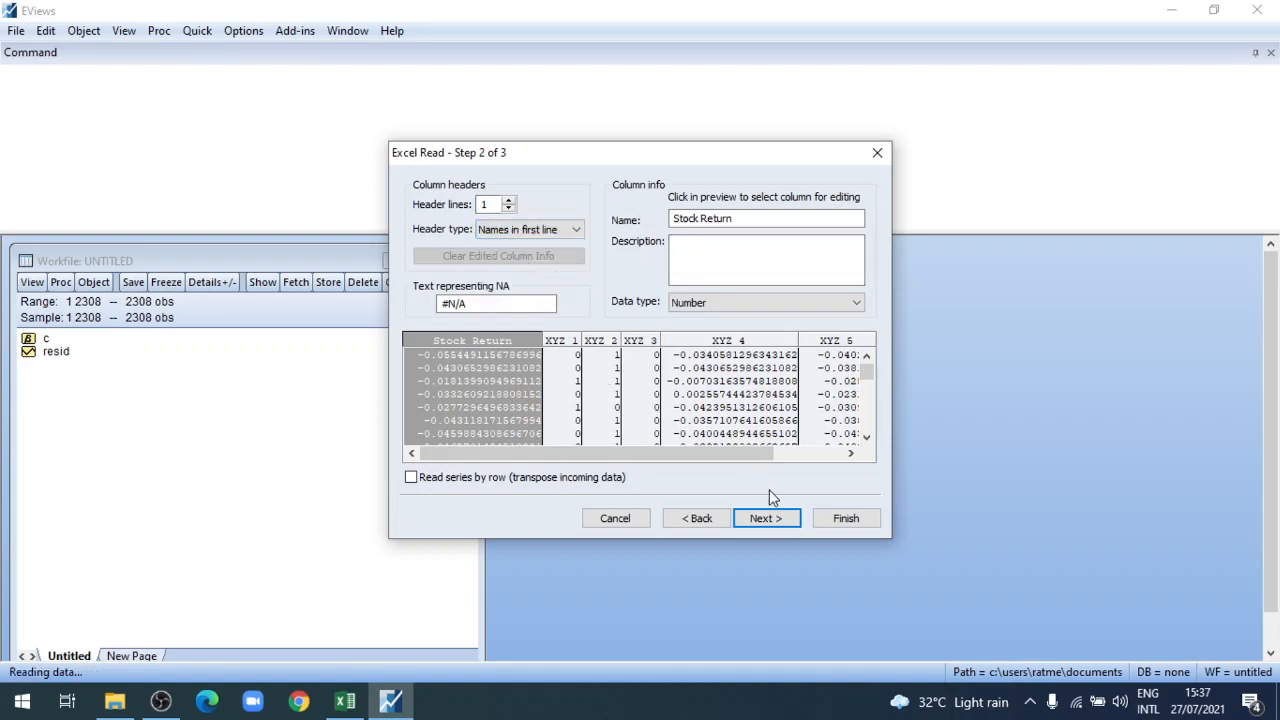
{"action": "left_click", "coordinate": [765, 518]}
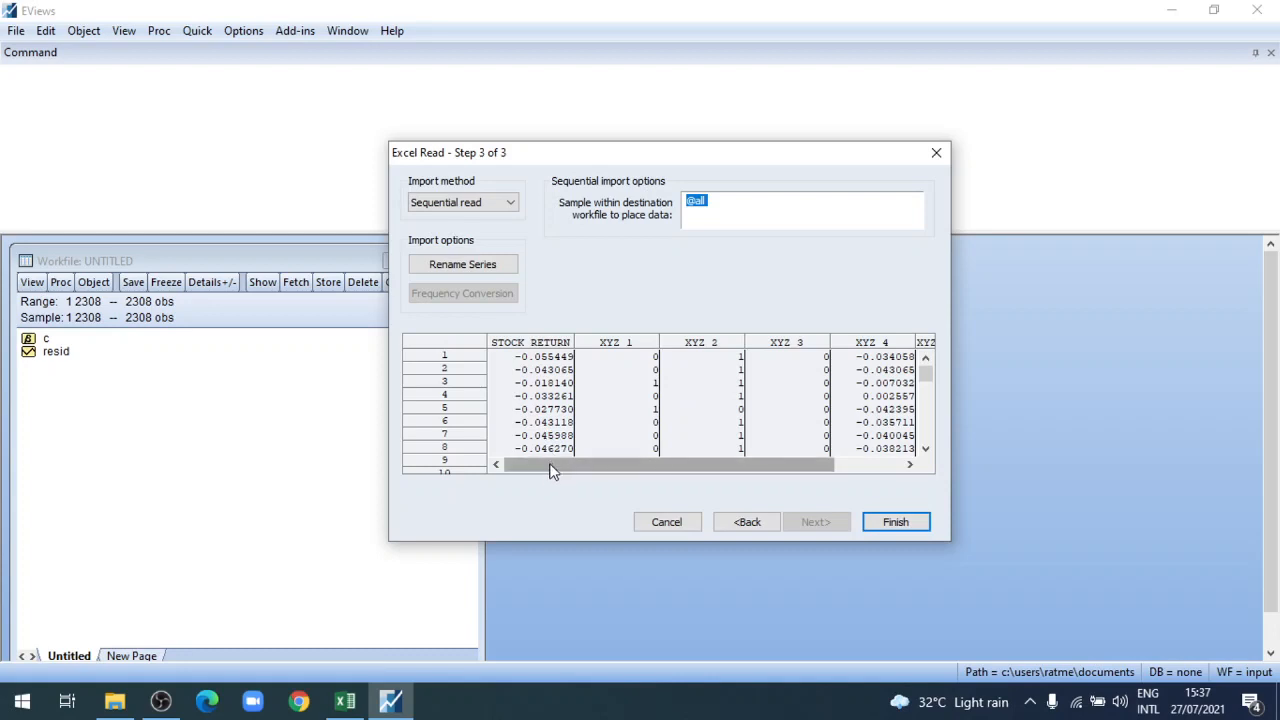
- Finish the sequential import of all columns and link the imported series to the external source
{"action": "left_click_drag", "start_coordinate": [661, 472], "coordinate": [760, 477]}
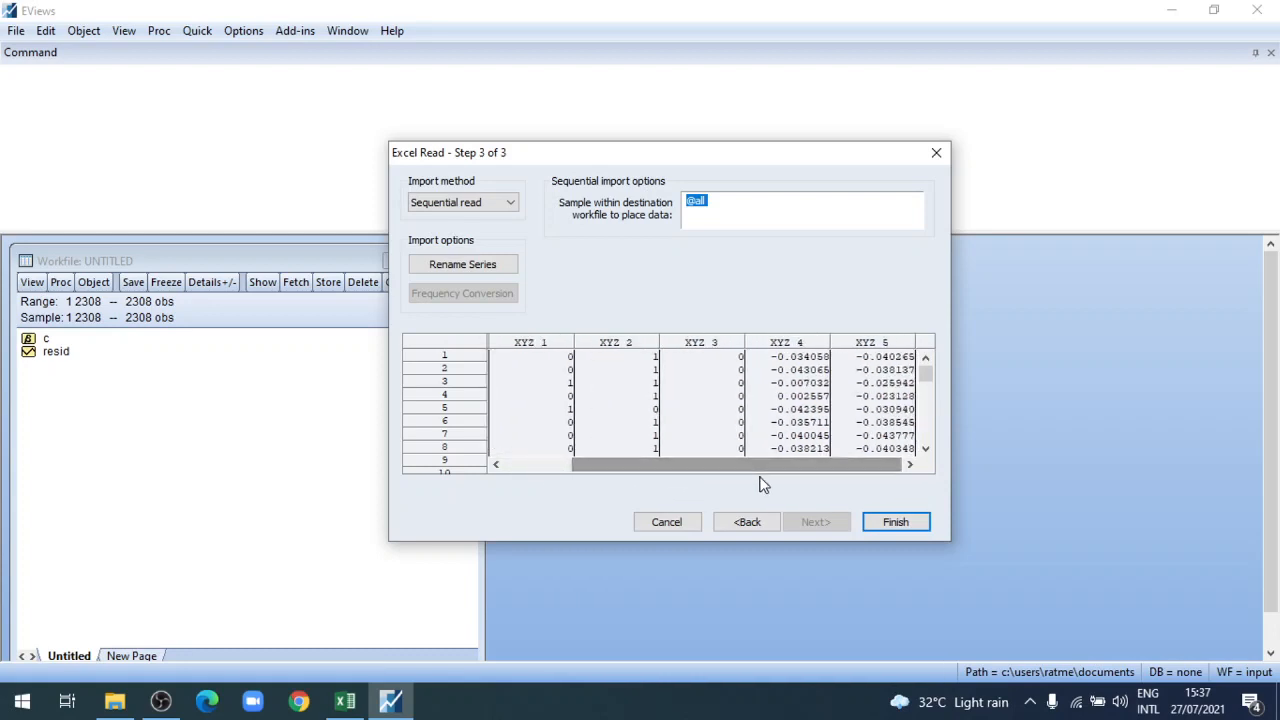
{"action": "left_click", "coordinate": [896, 522]}
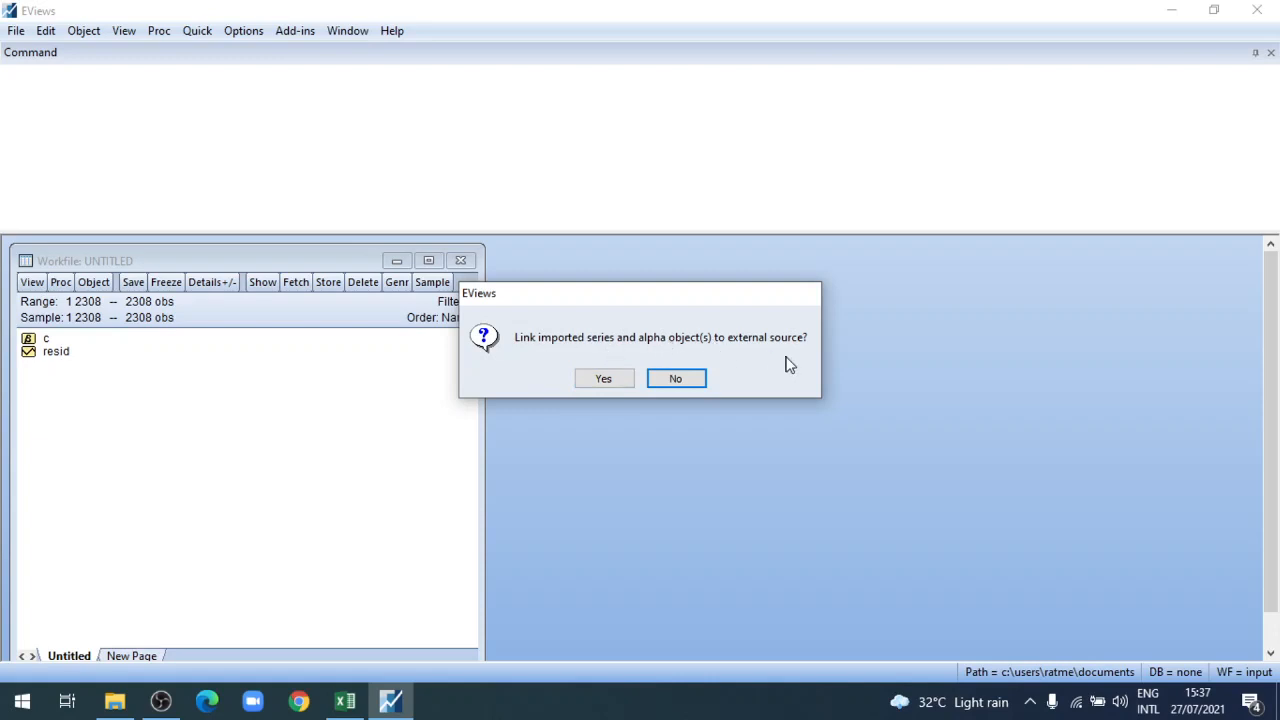
{"action": "left_click", "coordinate": [625, 378]}
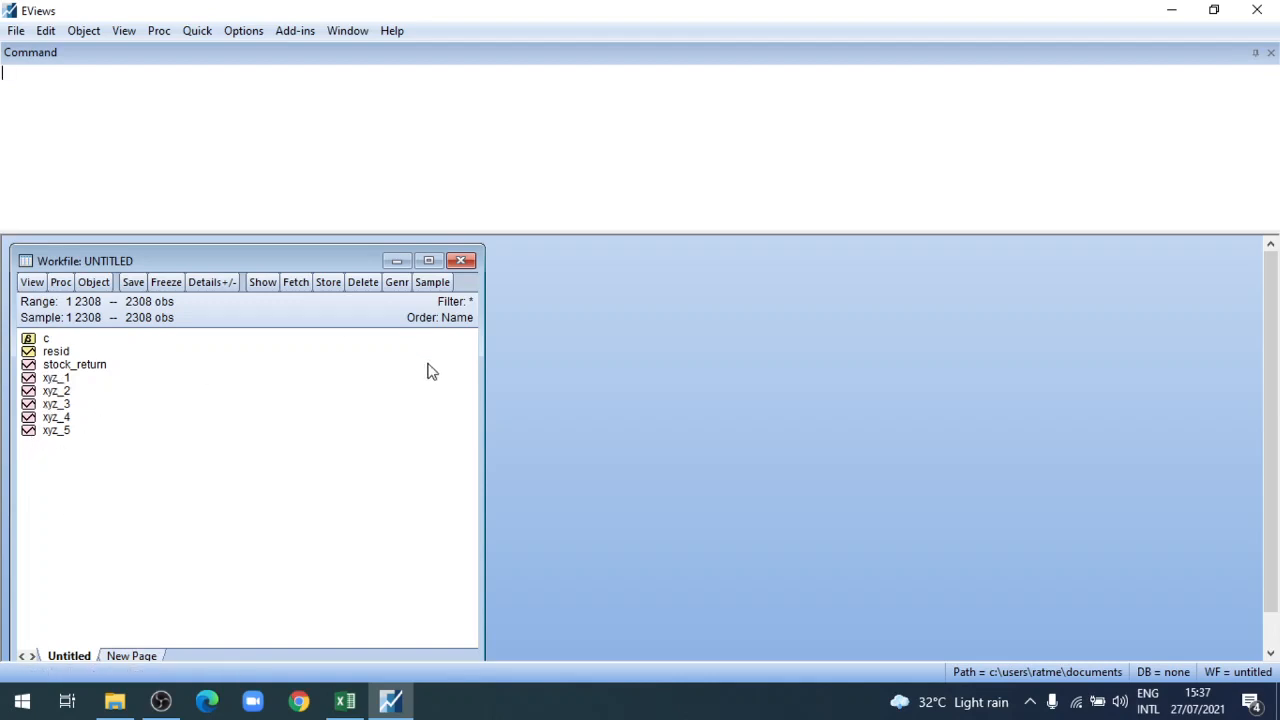
- Switch to Excel and examine the Stock Return and XYZ 1 to XYZ 5 data on the Input sheet, from the last rows to the first
{"action": "left_click", "coordinate": [345, 700]}
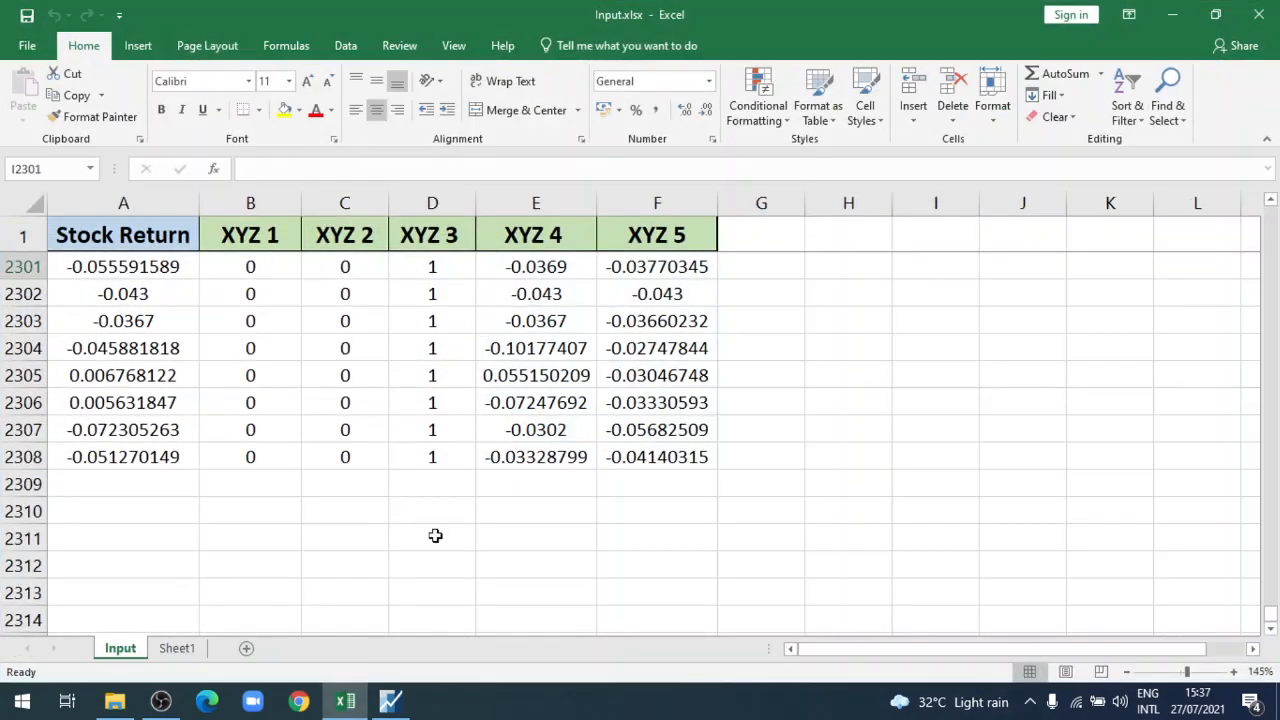
{"action": "scroll", "coordinate": [435, 537], "scroll_direction": "up", "scroll_amount": 5}
{"action": "scroll", "coordinate": [435, 537], "scroll_direction": "up", "scroll_amount": 6}
{"action": "scroll", "coordinate": [860, 583], "scroll_direction": "down", "scroll_amount": 9}
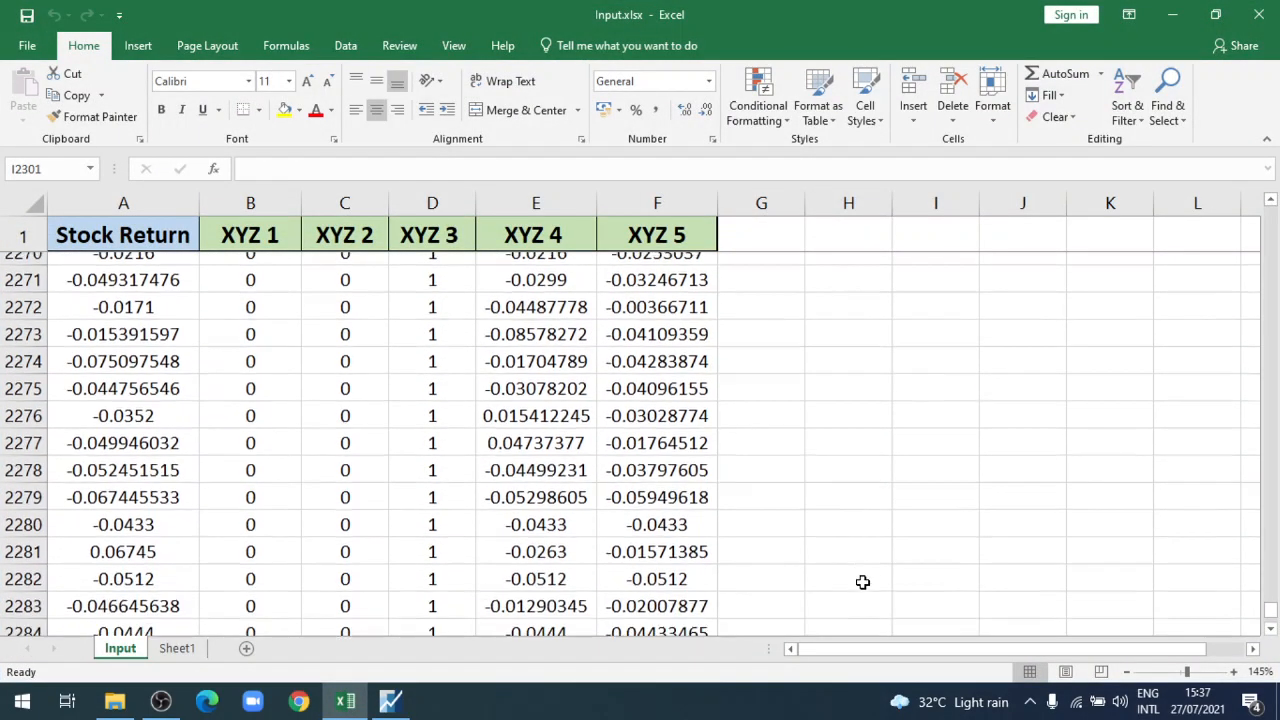
{"action": "scroll", "coordinate": [863, 583], "scroll_direction": "down", "scroll_amount": 6}
{"action": "scroll", "coordinate": [680, 530], "scroll_direction": "up", "scroll_amount": 6}
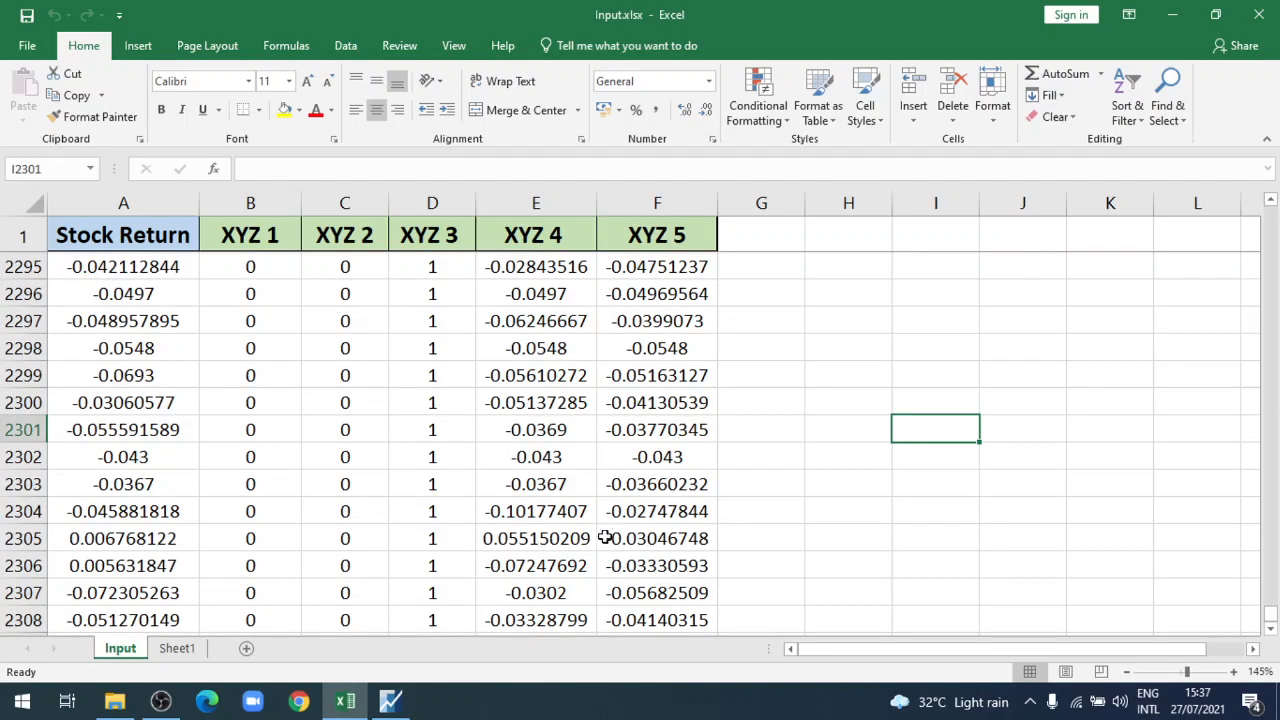
{"action": "scroll", "coordinate": [597, 567], "scroll_direction": "down", "scroll_amount": 2}
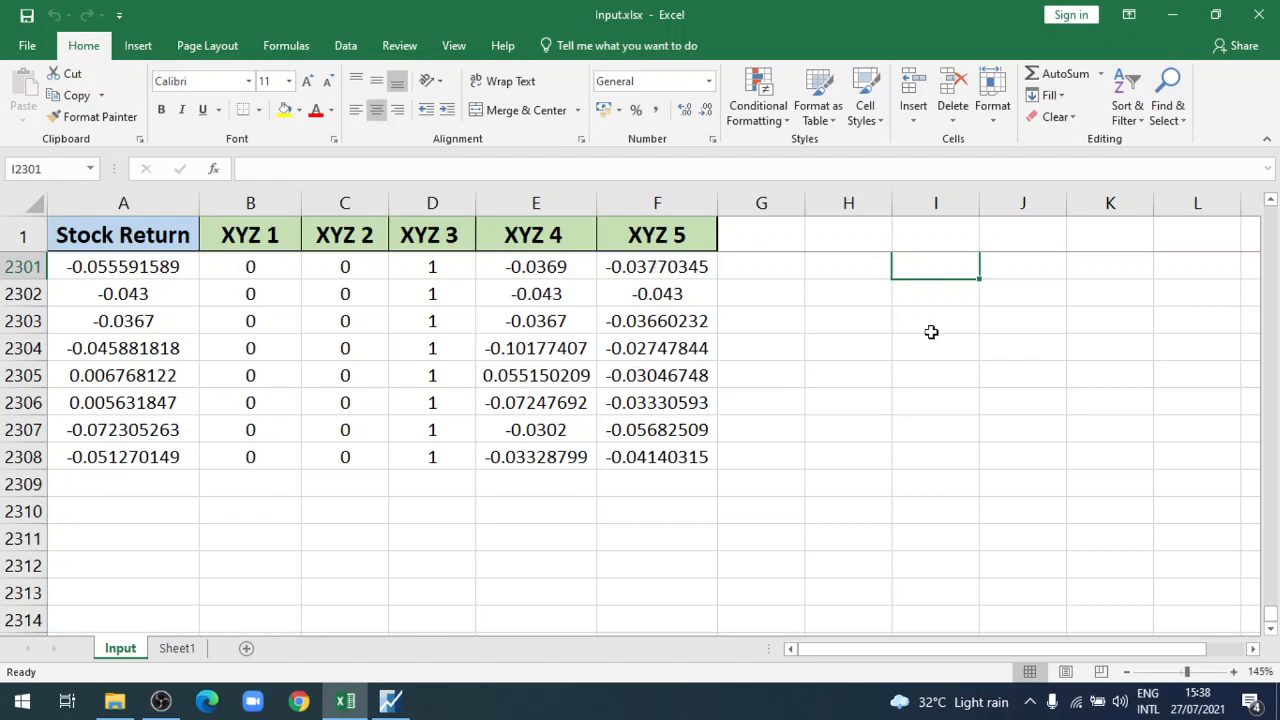
{"action": "left_click_drag", "start_coordinate": [1270, 613], "coordinate": [1274, 207]}
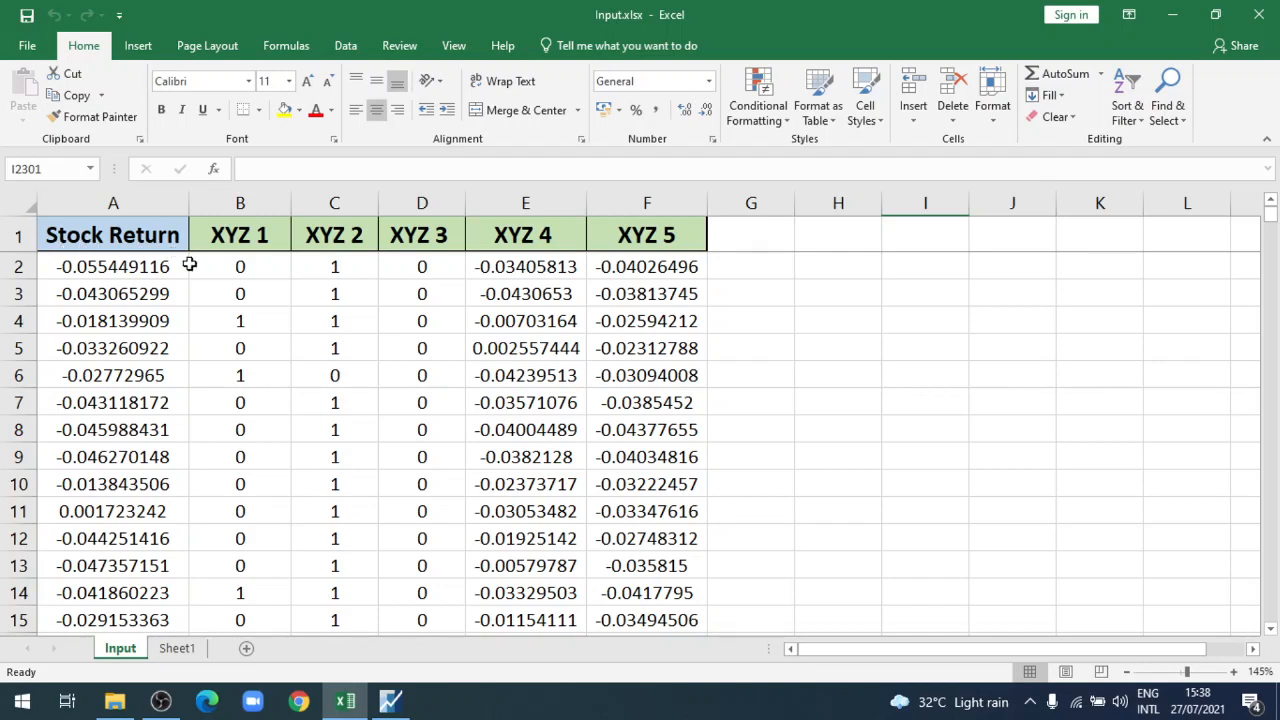
- Switch back to EViews and start an equation estimation with stock_return as the dependent variable
{"action": "mouse_move", "coordinate": [397, 708]}
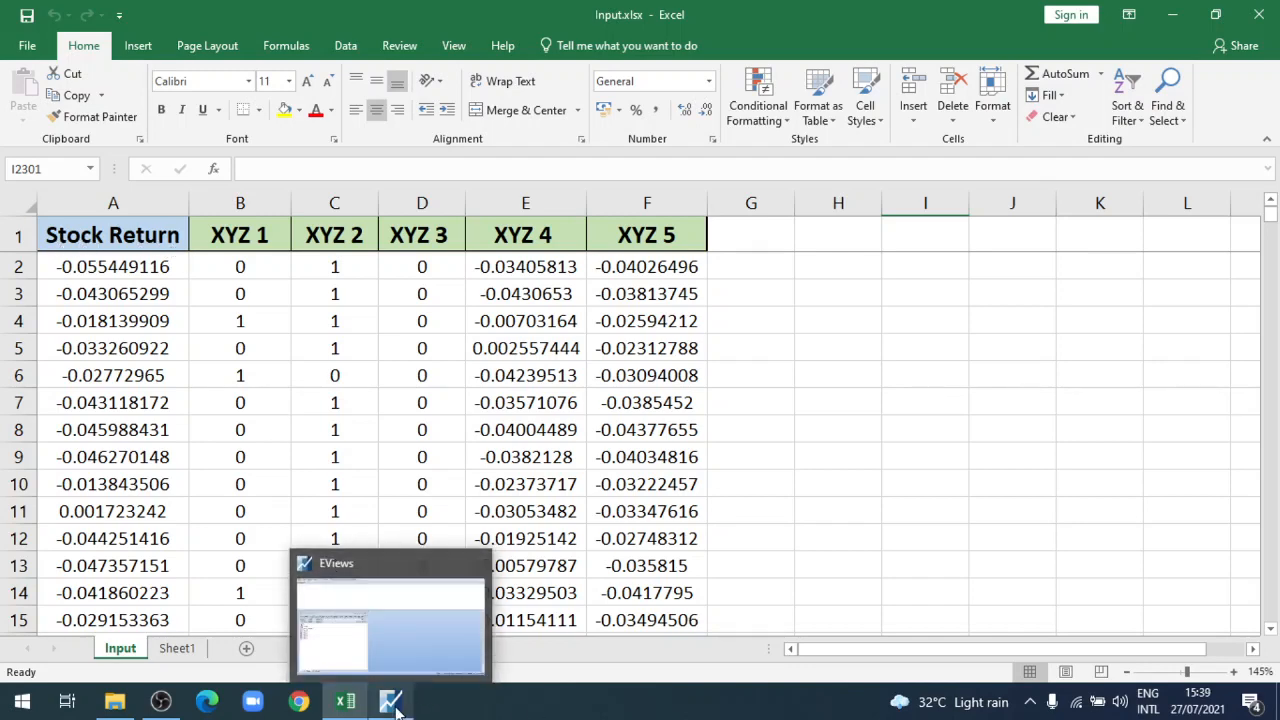
{"action": "left_click", "coordinate": [393, 703]}
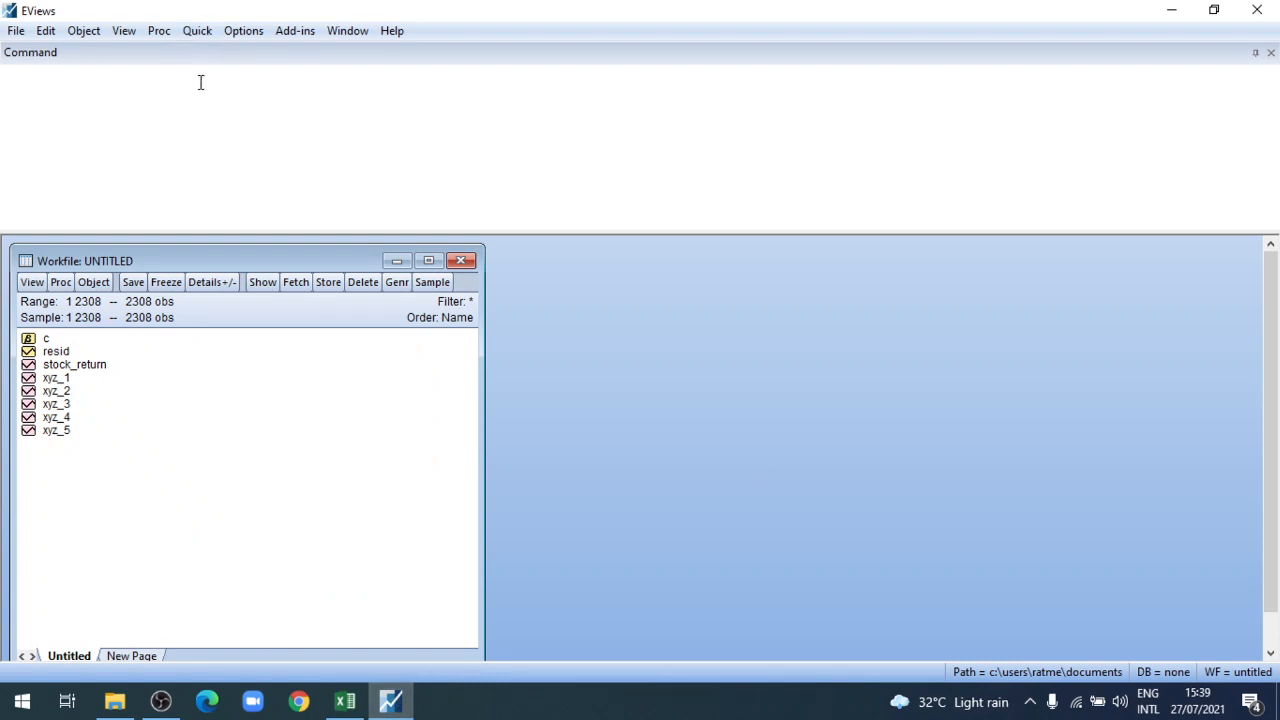
{"action": "left_click", "coordinate": [197, 31]}
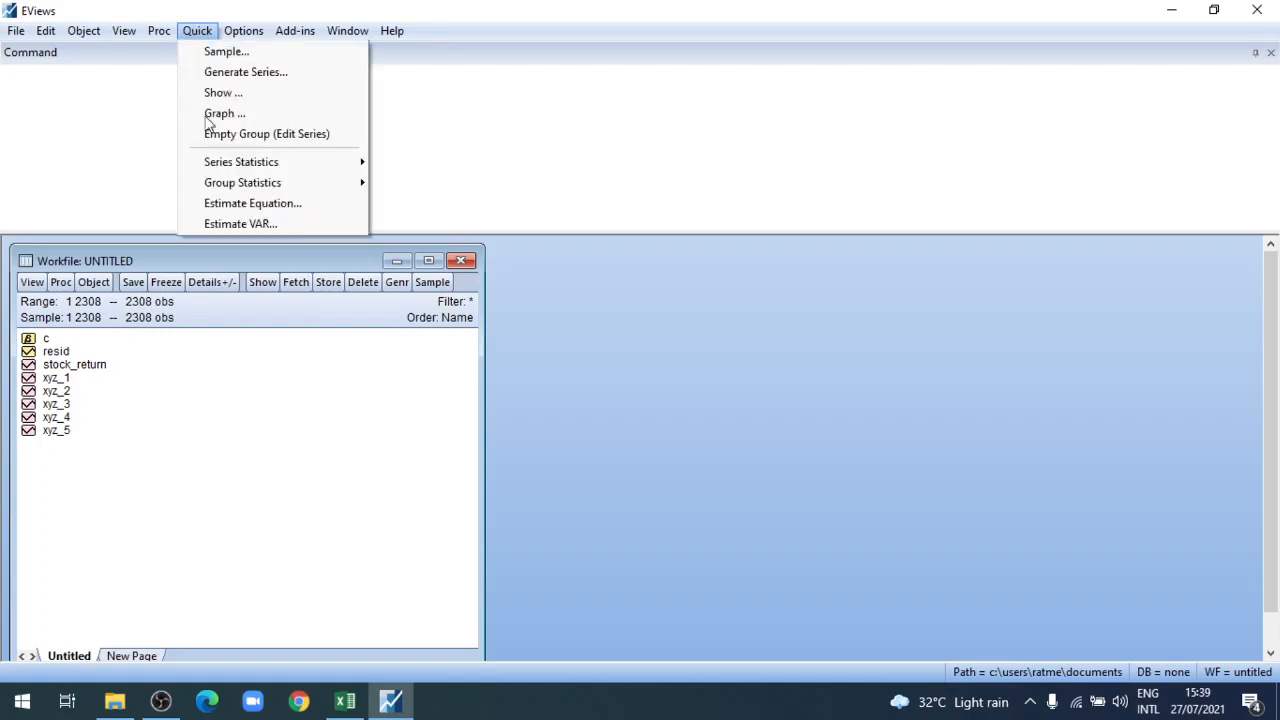
{"action": "left_click", "coordinate": [252, 205]}
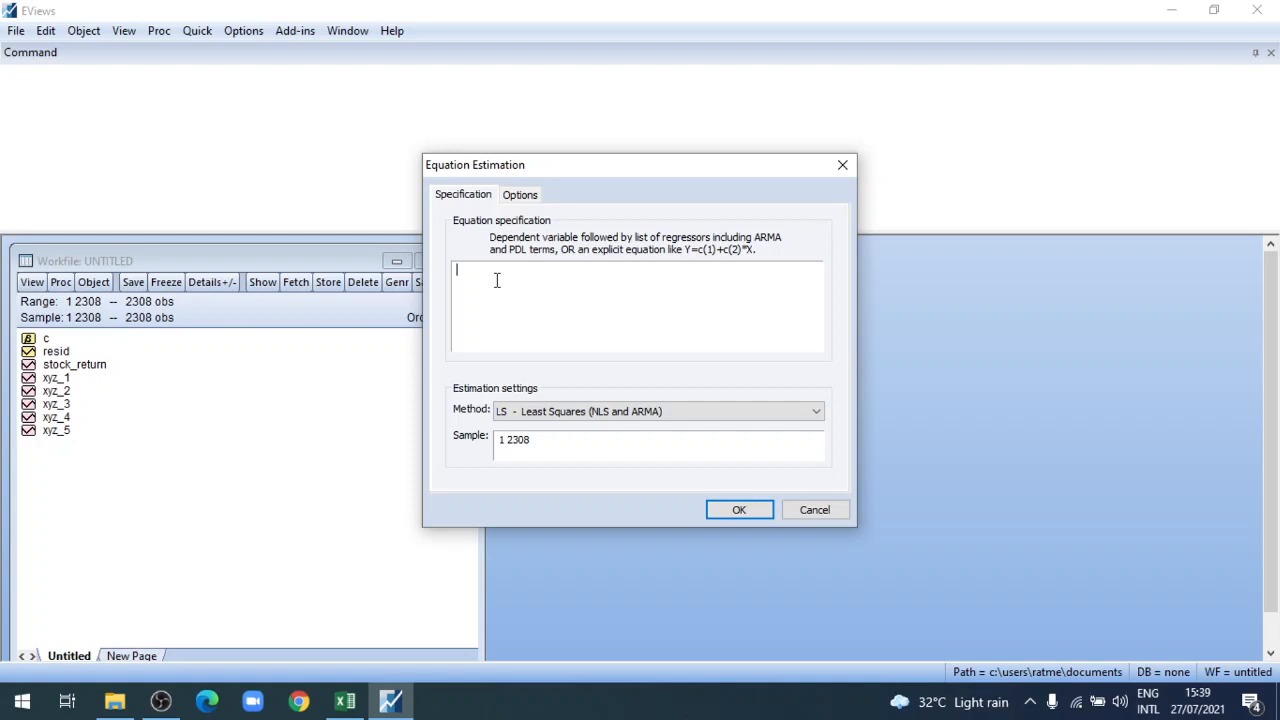
{"action": "type", "text": "STO"}
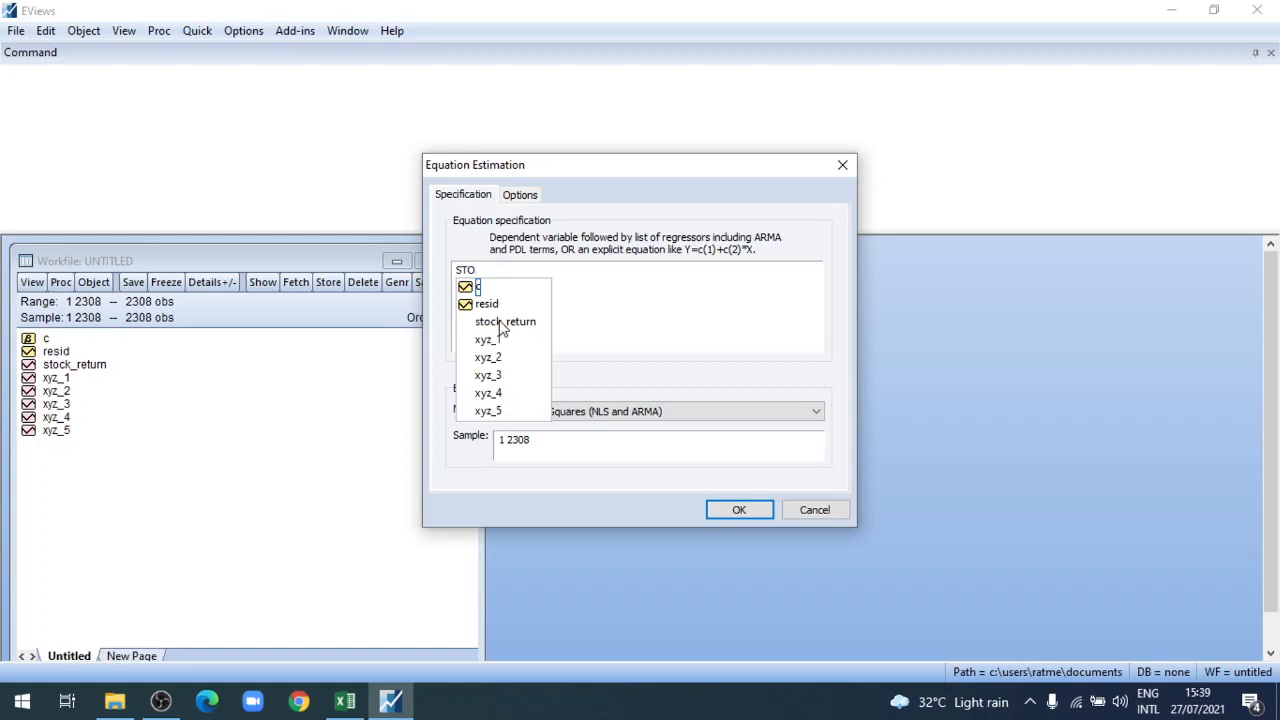
{"action": "double_click", "coordinate": [500, 322]}
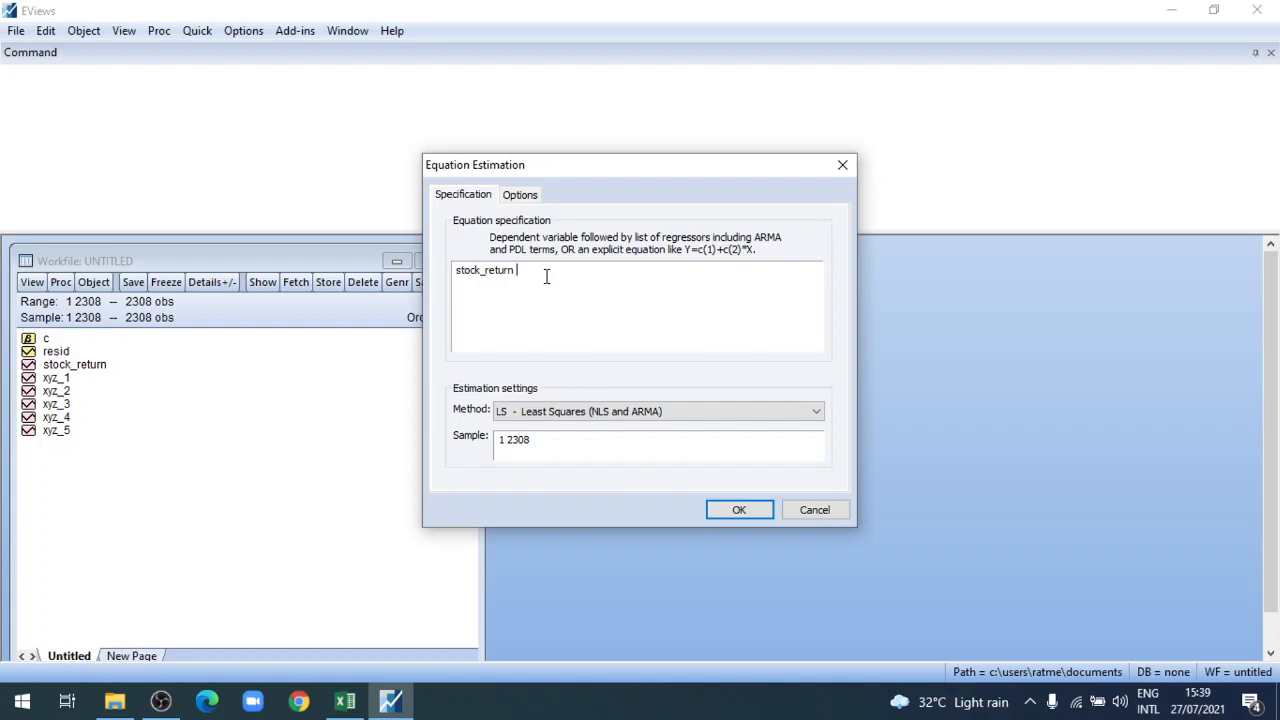
- Add the constant c and xyz_1 as the first regressors in the equation specification after stock_return
{"action": "type", "text": "C"}
{"action": "key", "text": "BackSpace"}
{"action": "type", "text": "c"}
{"action": "scroll", "coordinate": [670, 328], "scroll_direction": "up", "scroll_amount": 2}
{"action": "type", "text": "yz"}
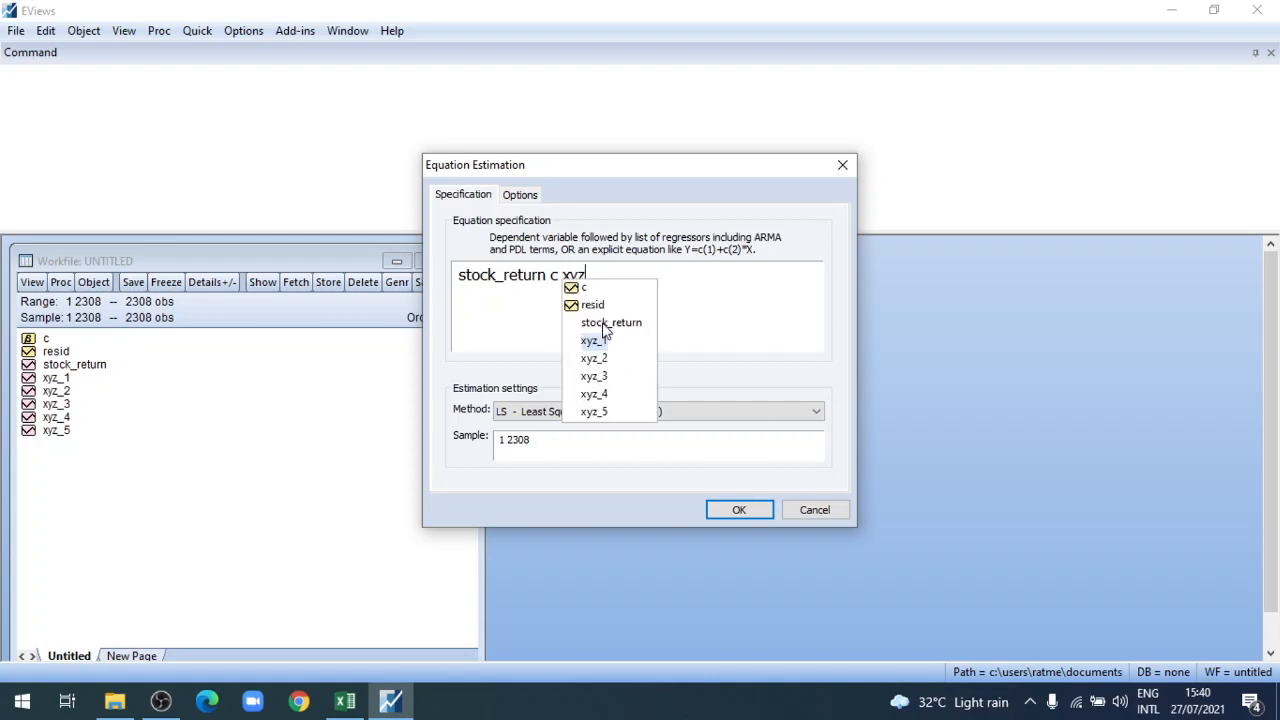
{"action": "left_click", "coordinate": [596, 342]}
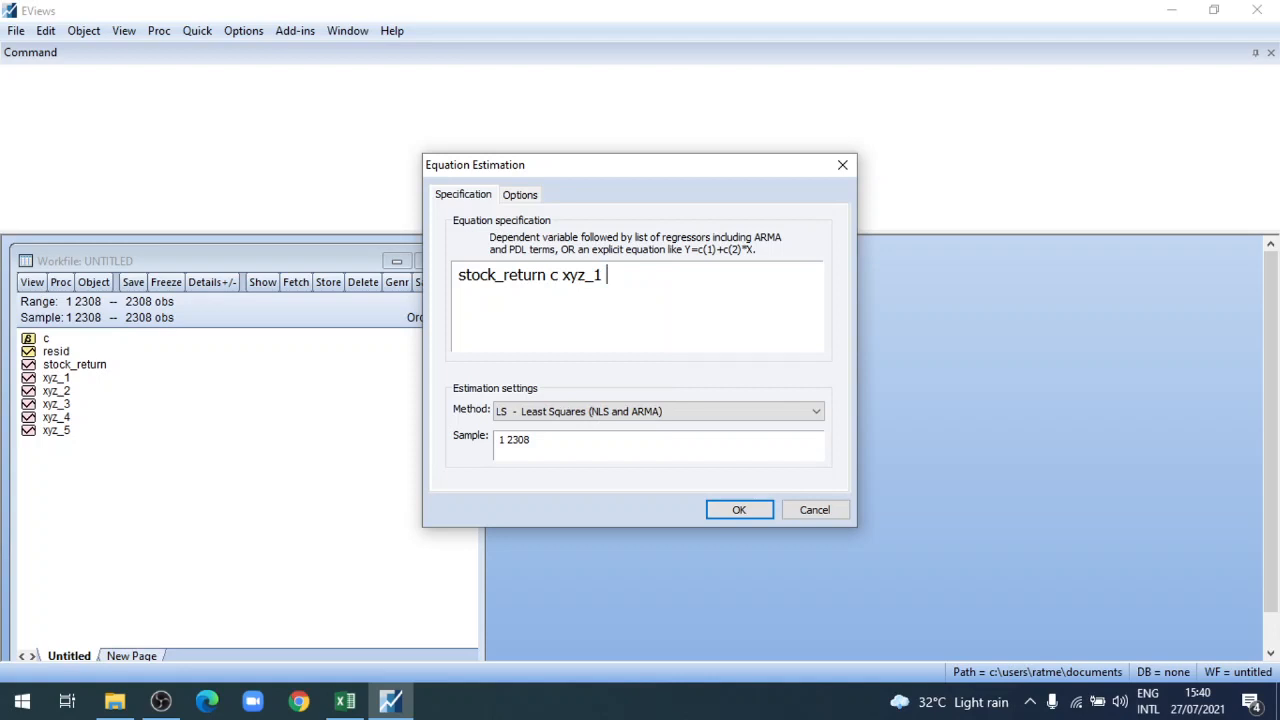
- Add xyz_2, xyz_3, xyz_4 and xyz_5 as further regressors in the equation specification
{"action": "type", "text": "xyz"}
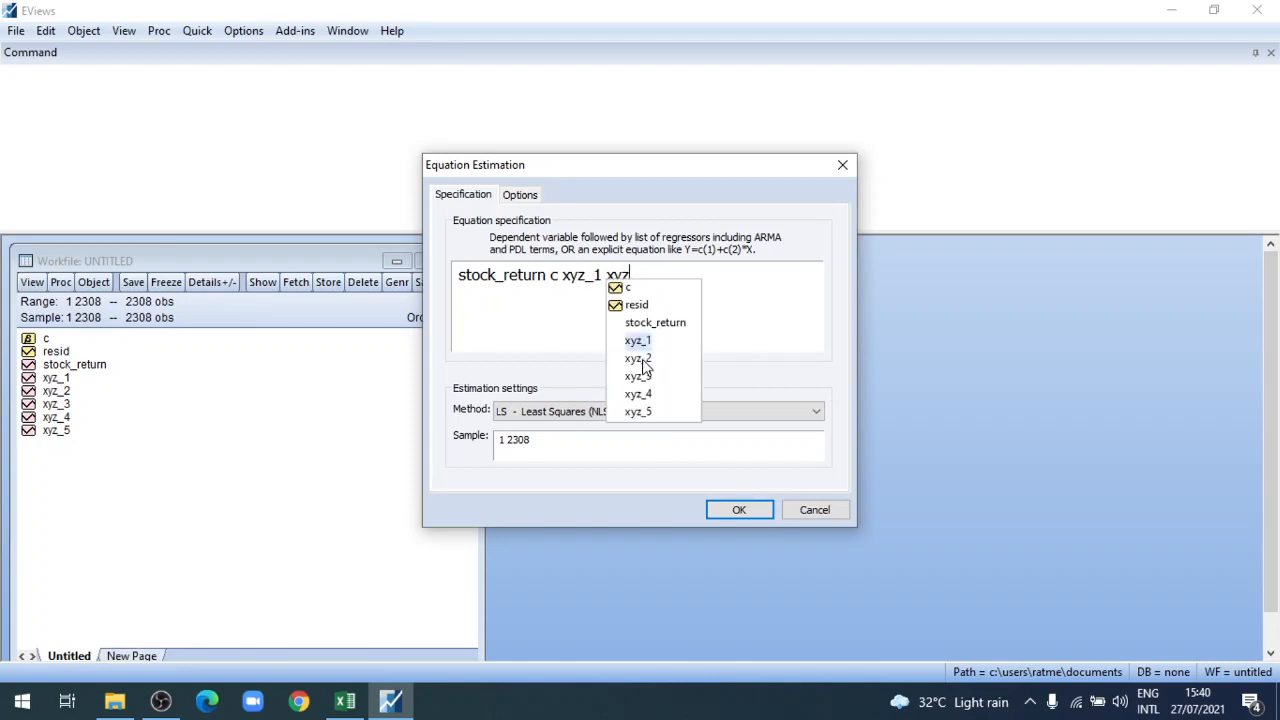
{"action": "left_click", "coordinate": [645, 360]}
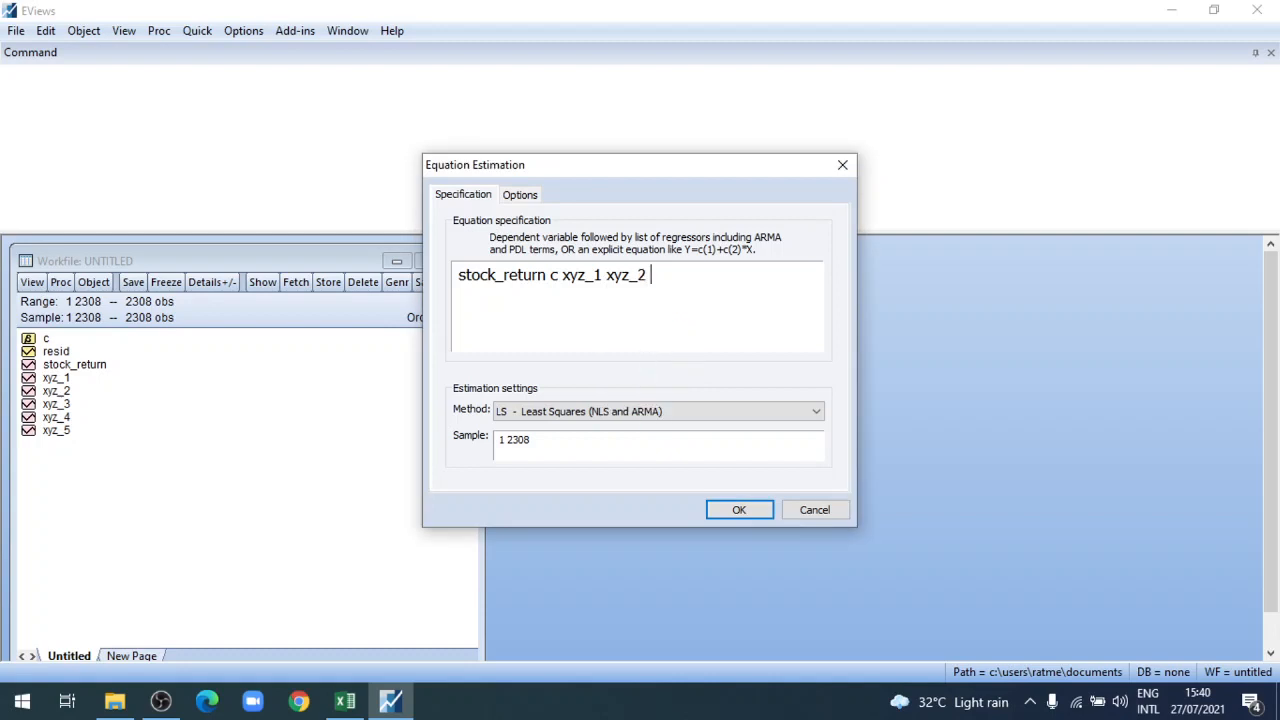
{"action": "type", "text": "xyz3"}
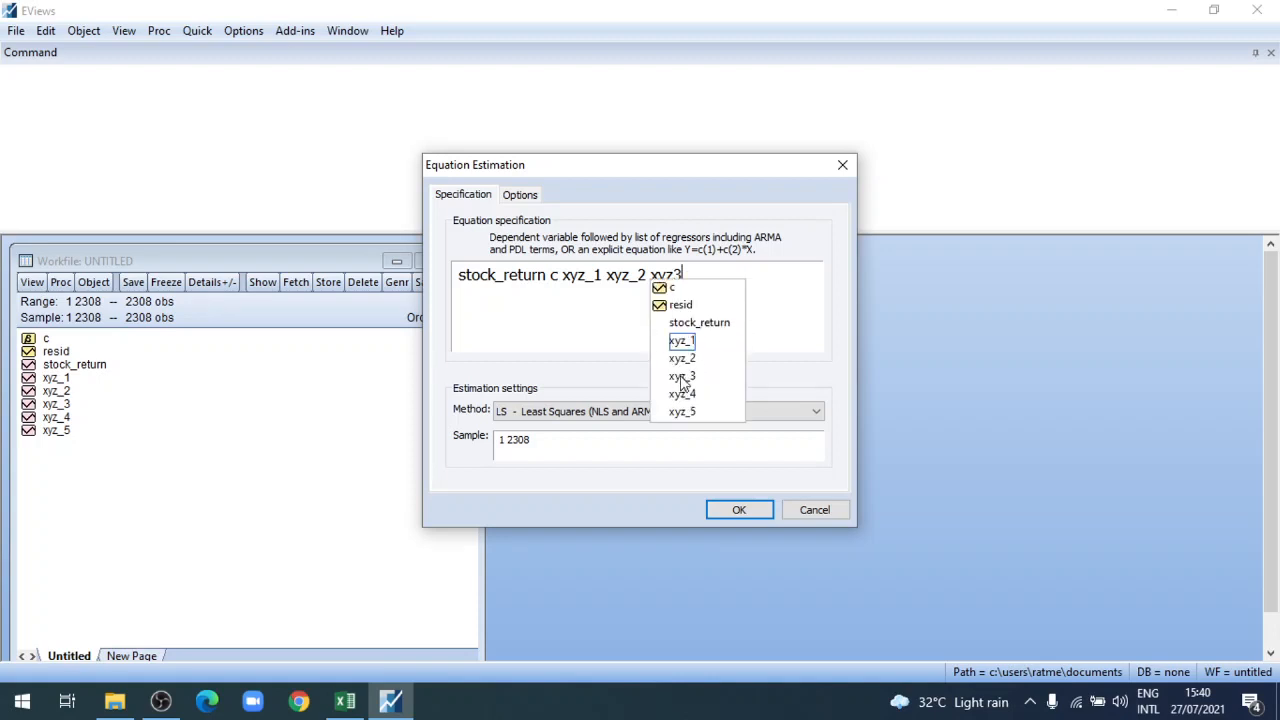
{"action": "left_click", "coordinate": [684, 383]}
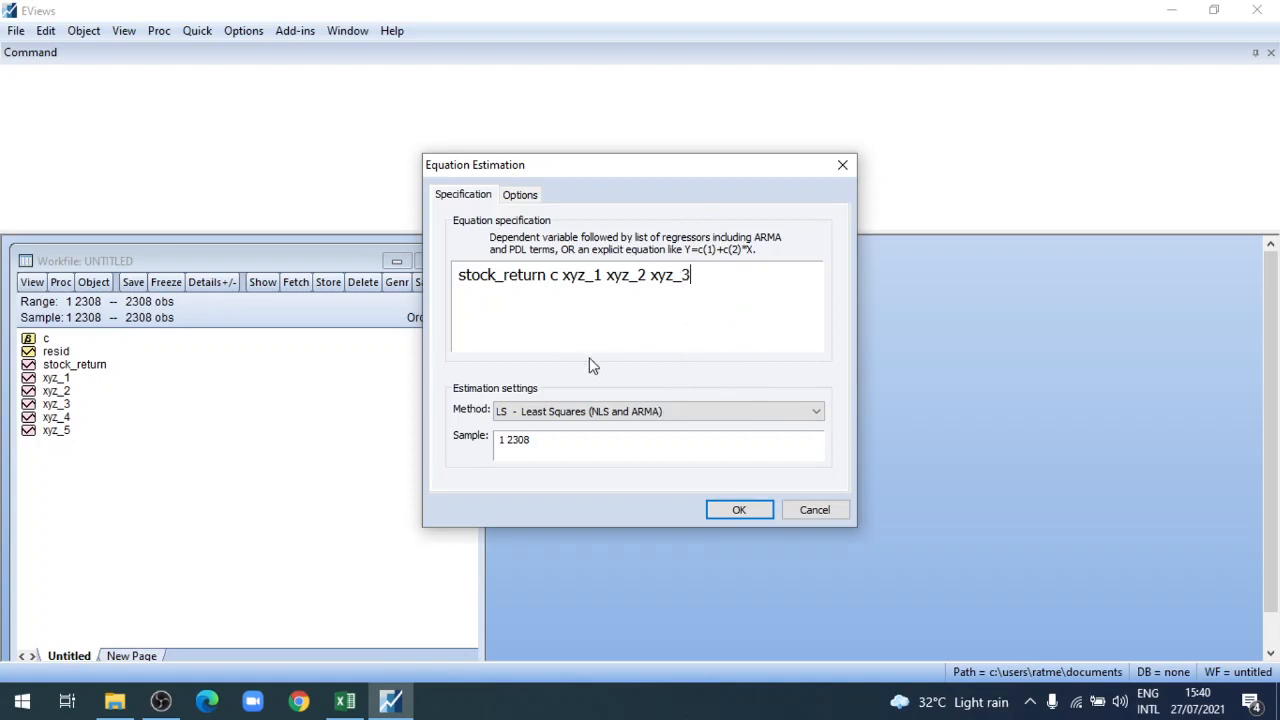
{"action": "type", "text": "xyz"}
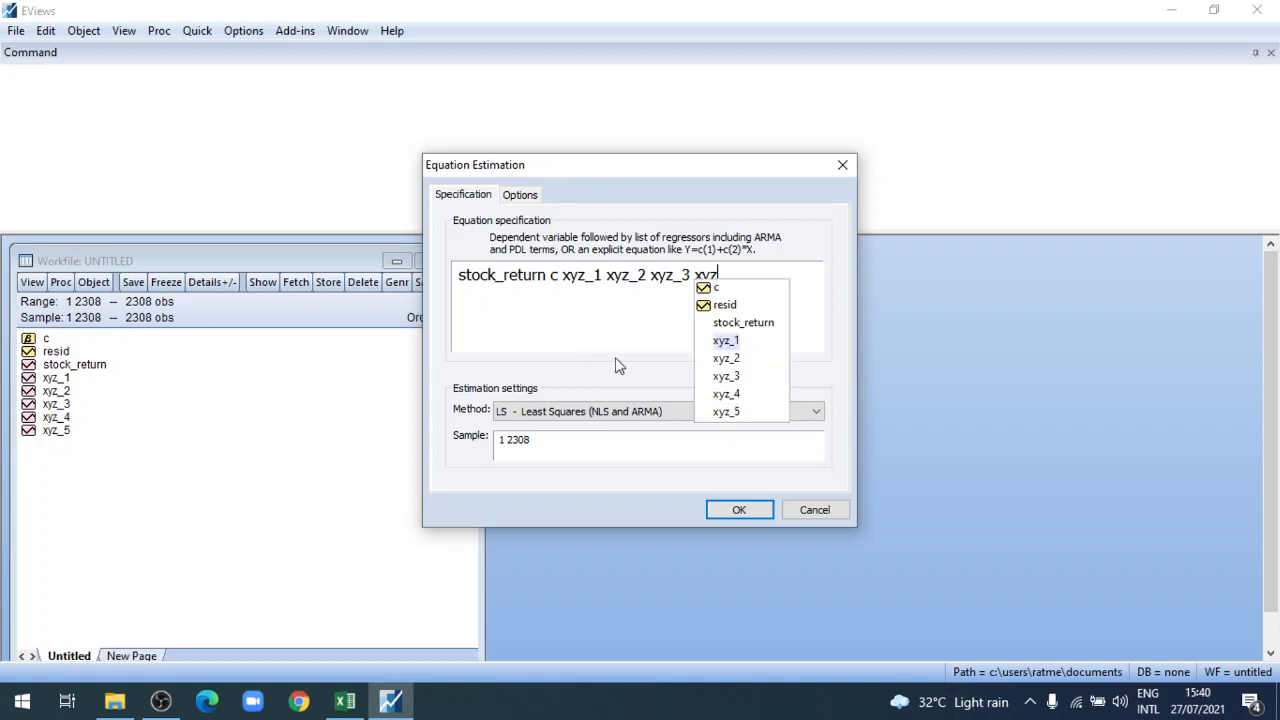
{"action": "left_click", "coordinate": [728, 393]}
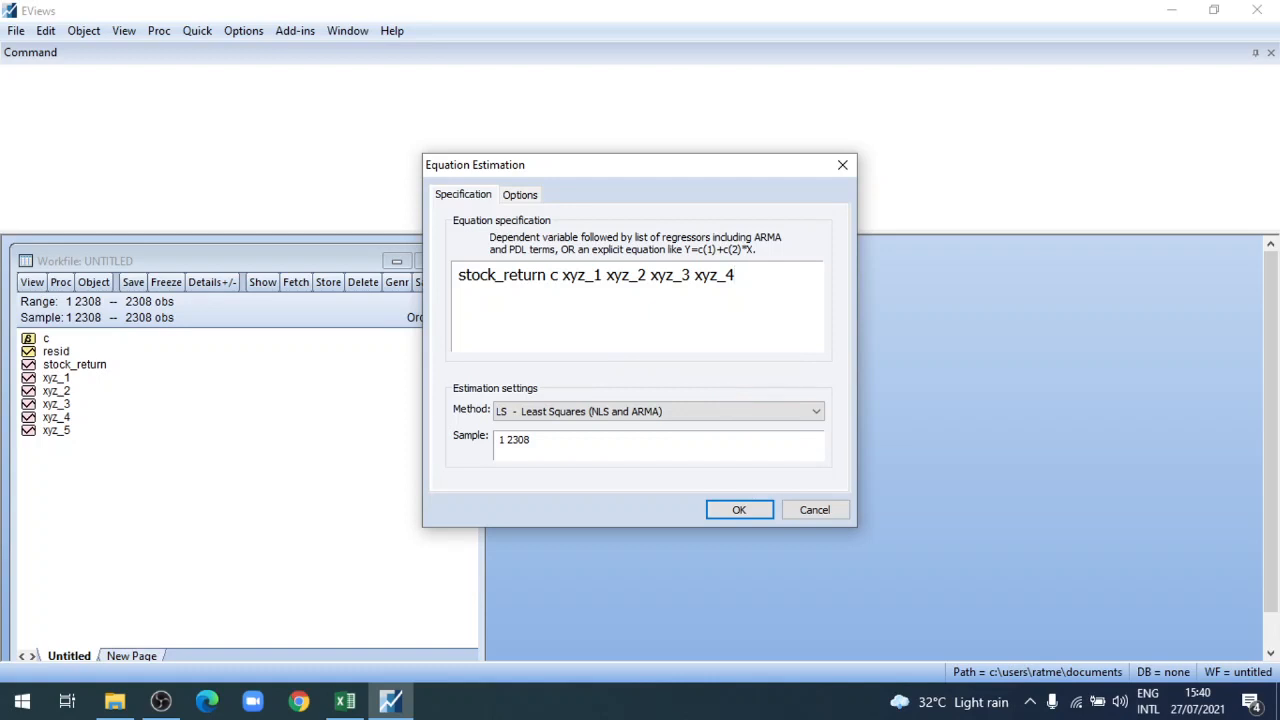
{"action": "type", "text": "xyz5"}
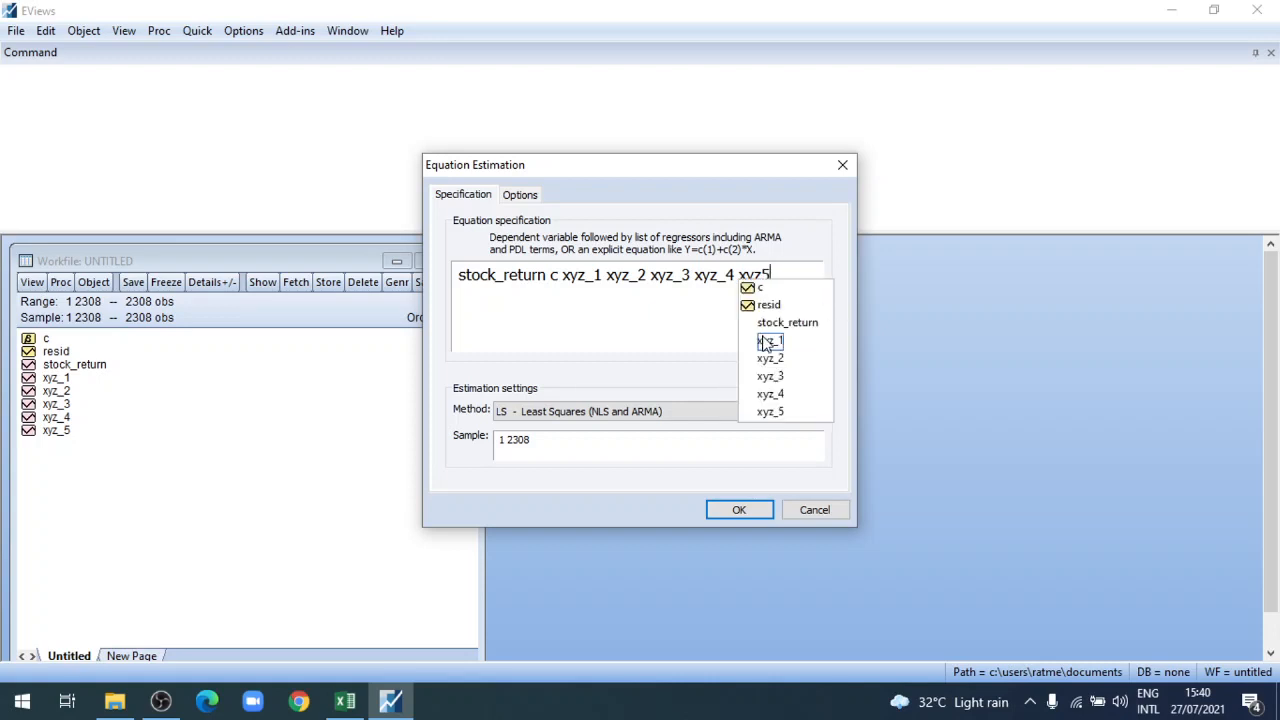
{"action": "left_click", "coordinate": [770, 411]}
- Estimate the equation with the LS - Least Squares (NLS and ARMA) method and maximize the equation results window
{"action": "left_click", "coordinate": [766, 418]}
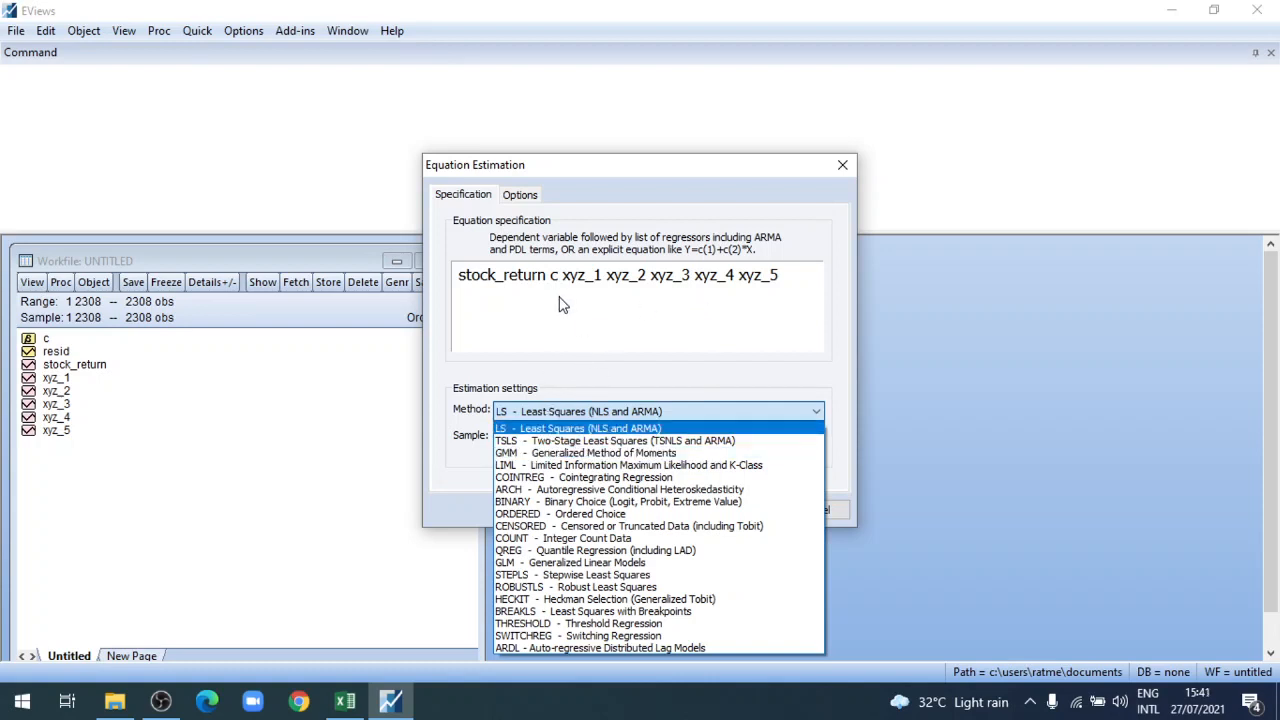
{"action": "left_click", "coordinate": [658, 345]}
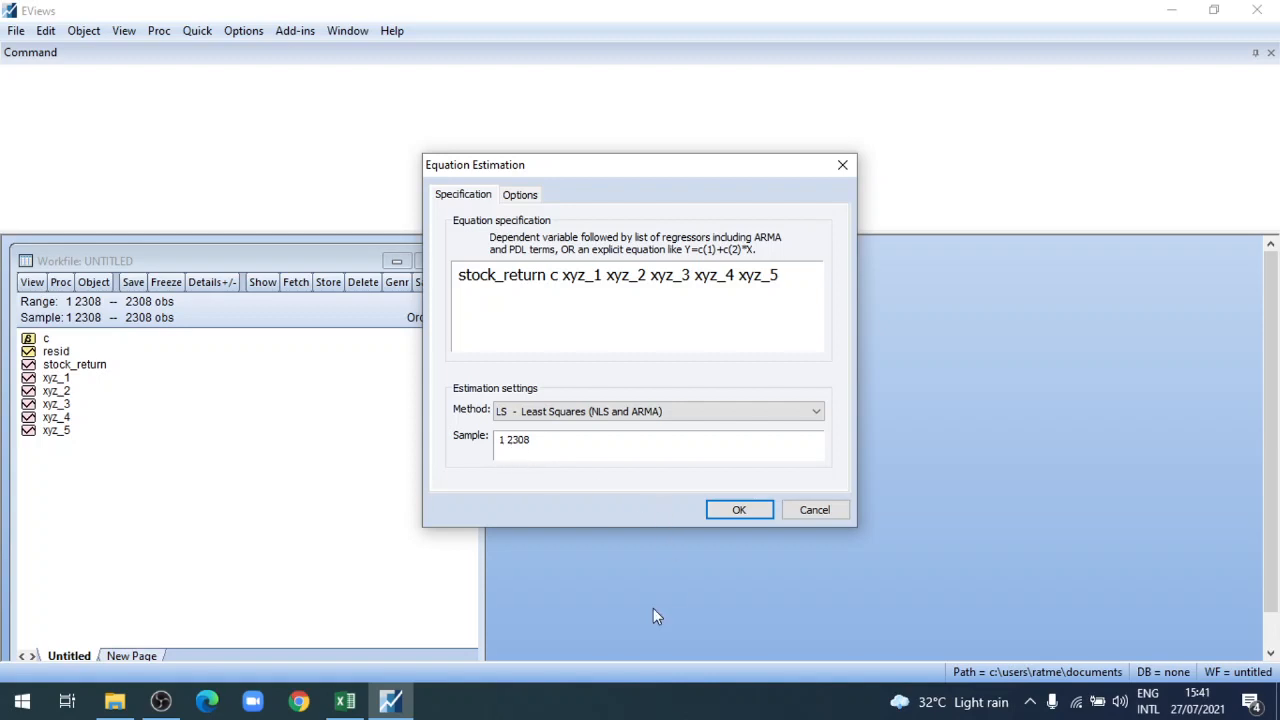
{"action": "left_click", "coordinate": [740, 511]}
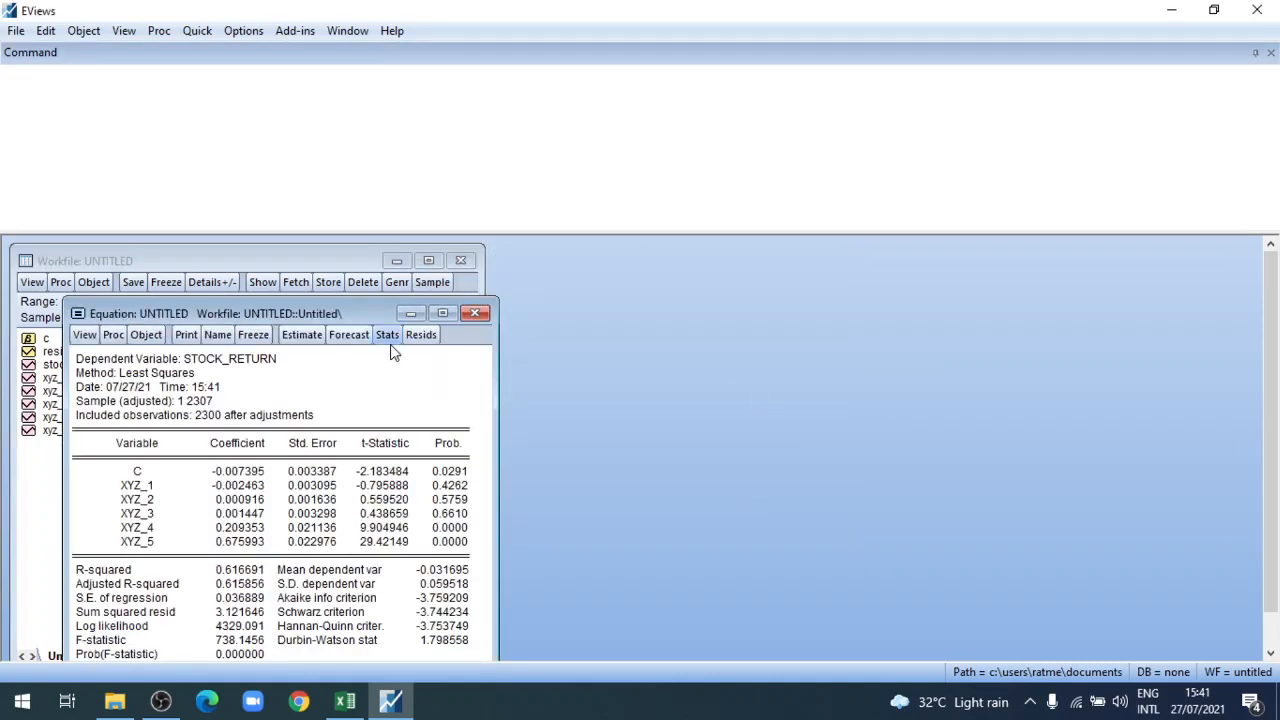
{"action": "left_click", "coordinate": [445, 314]}
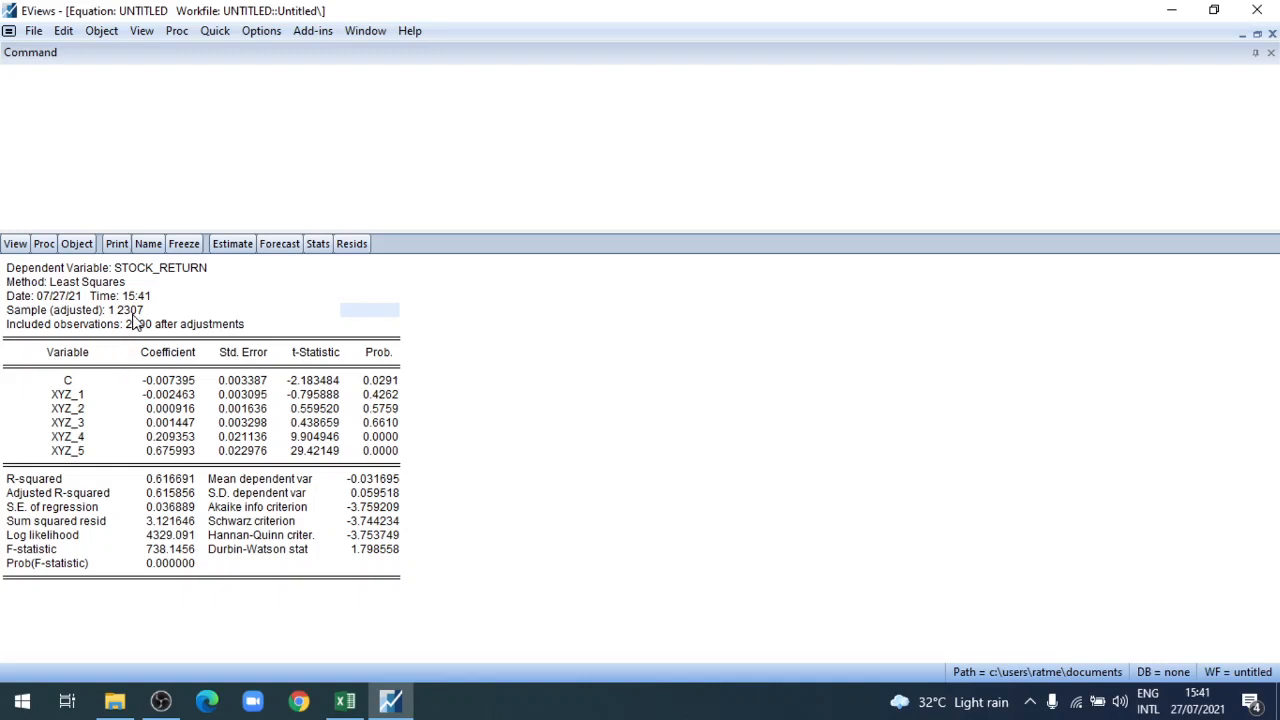
- Examine the regression output for the dependent variable and the coefficients of XYZ_4 and XYZ_5
{"action": "left_click", "coordinate": [41, 270]}
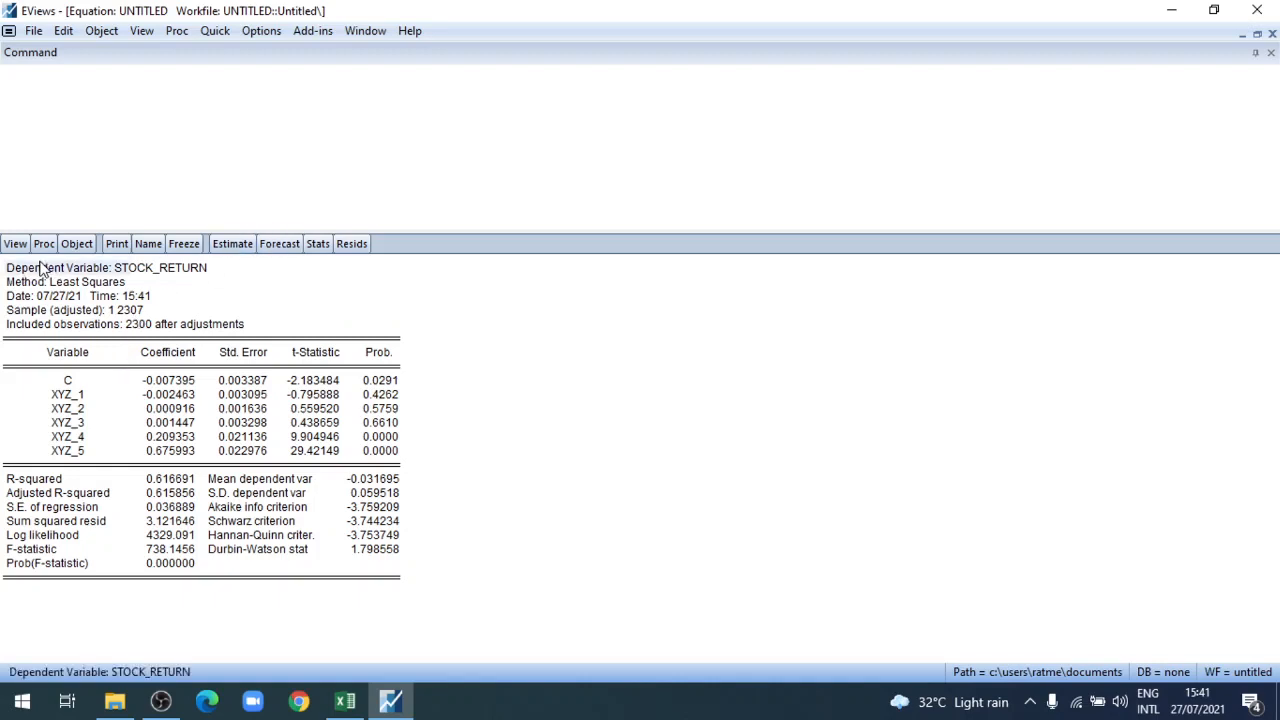
{"action": "left_click", "coordinate": [182, 269]}
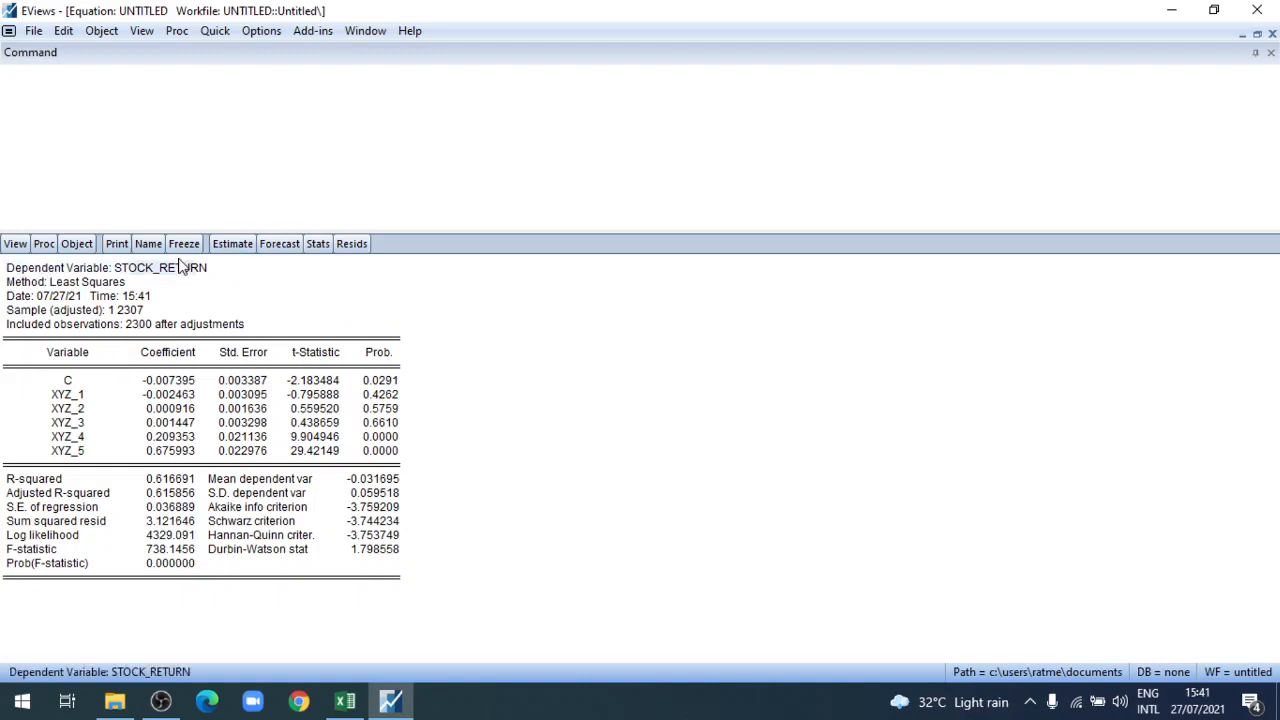
{"action": "left_click", "coordinate": [281, 285]}
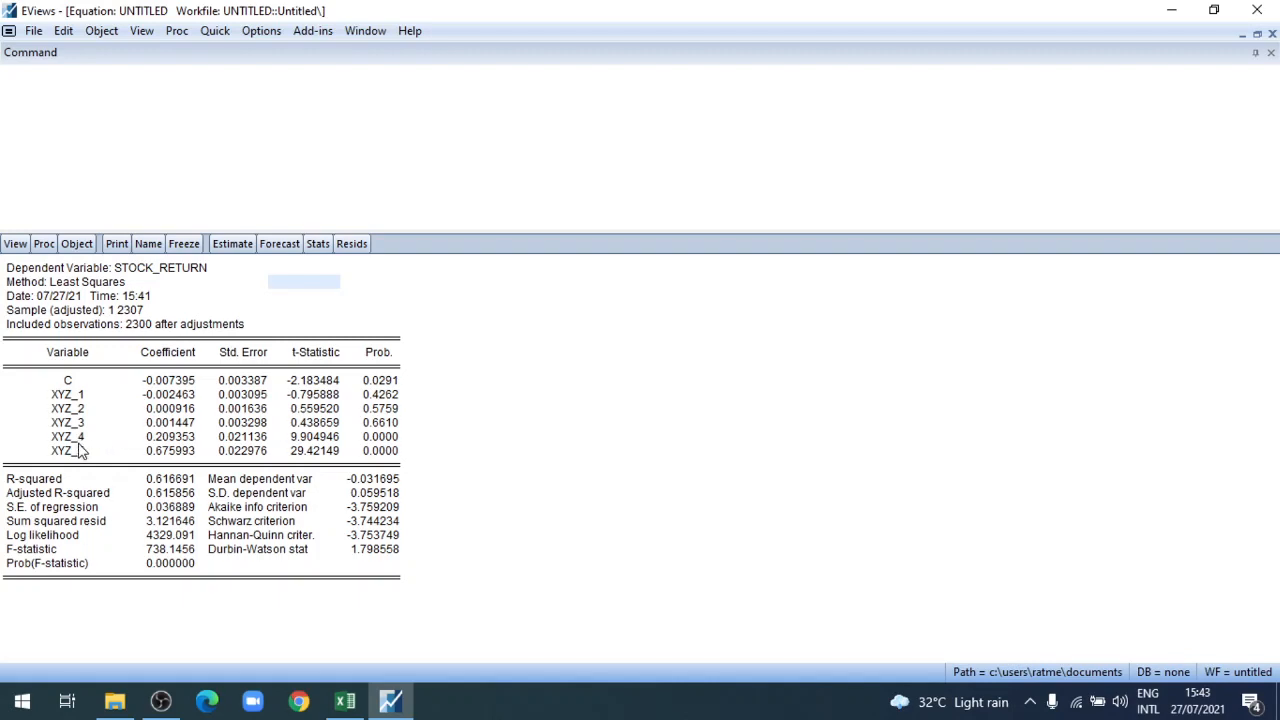
{"action": "left_click", "coordinate": [65, 439]}
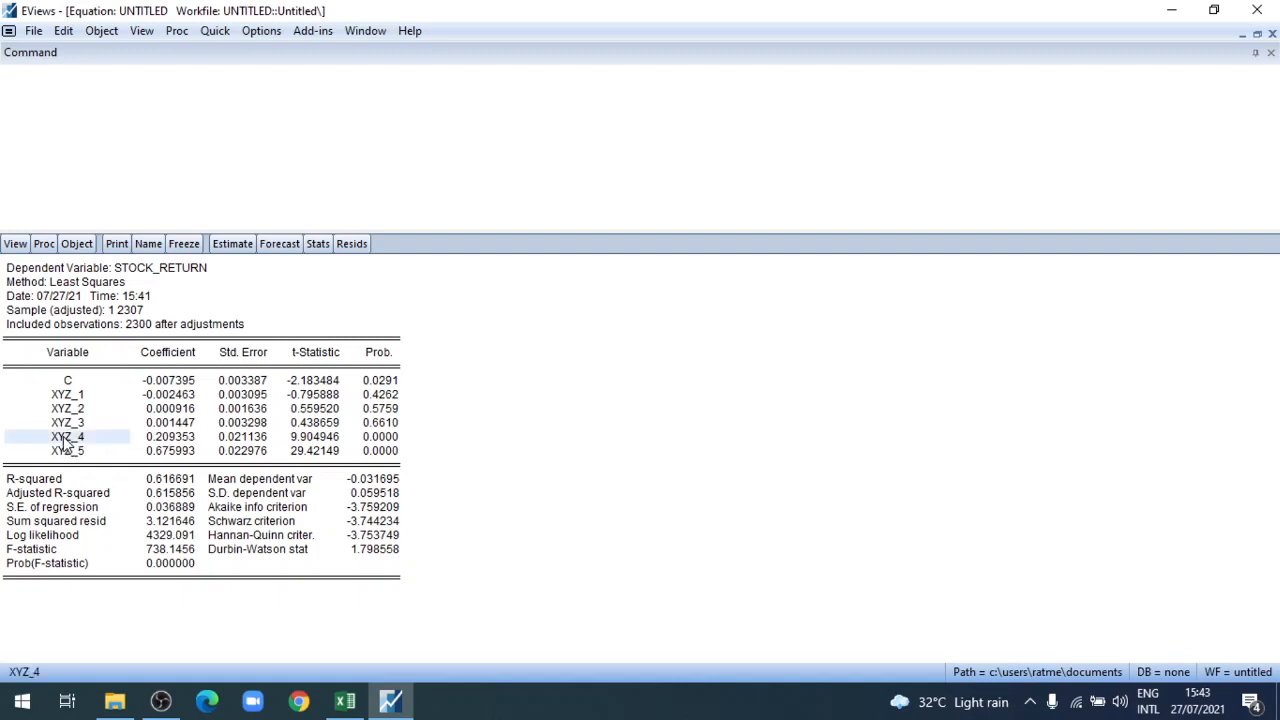
{"action": "left_click", "coordinate": [170, 439]}
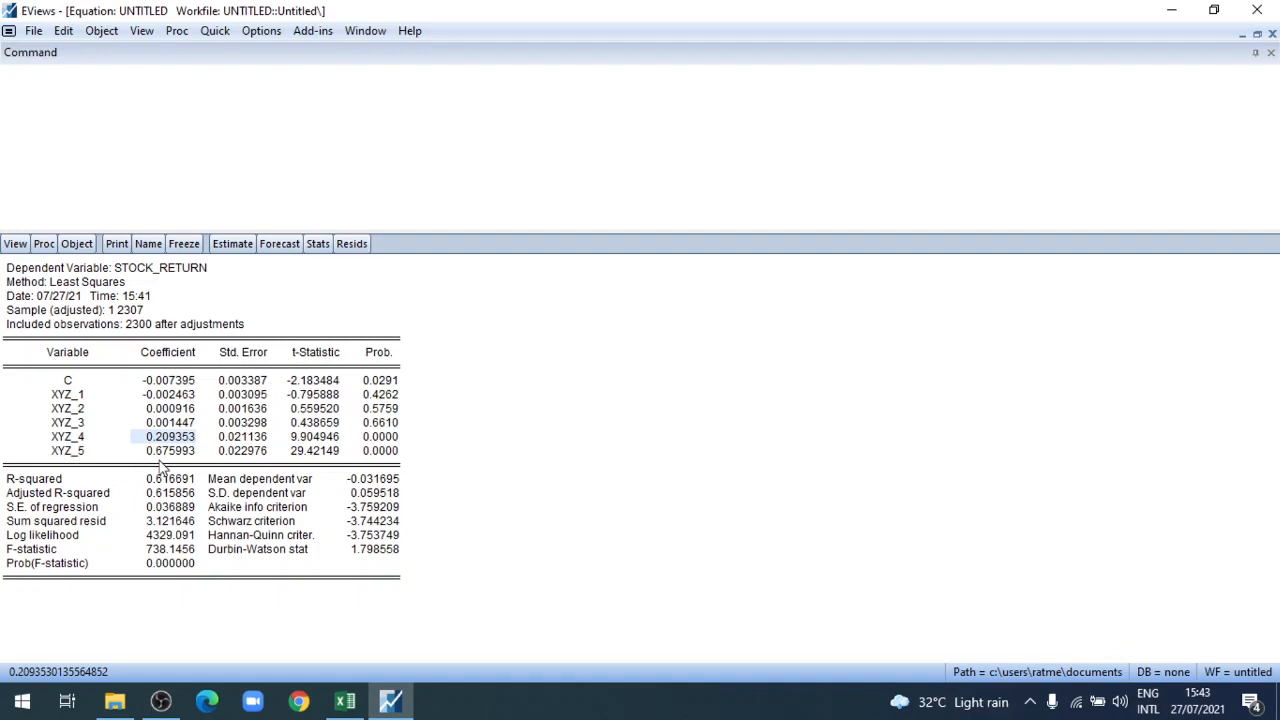
{"action": "left_click", "coordinate": [84, 455]}
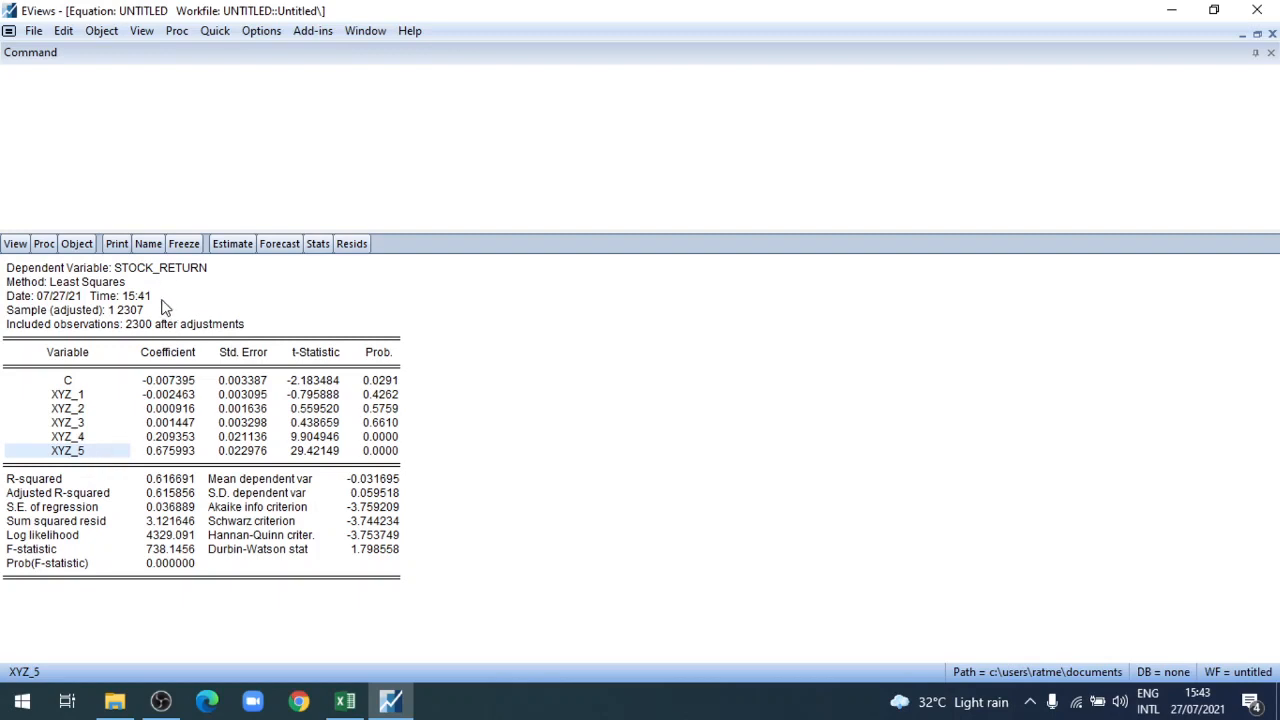
{"action": "left_click", "coordinate": [166, 455]}
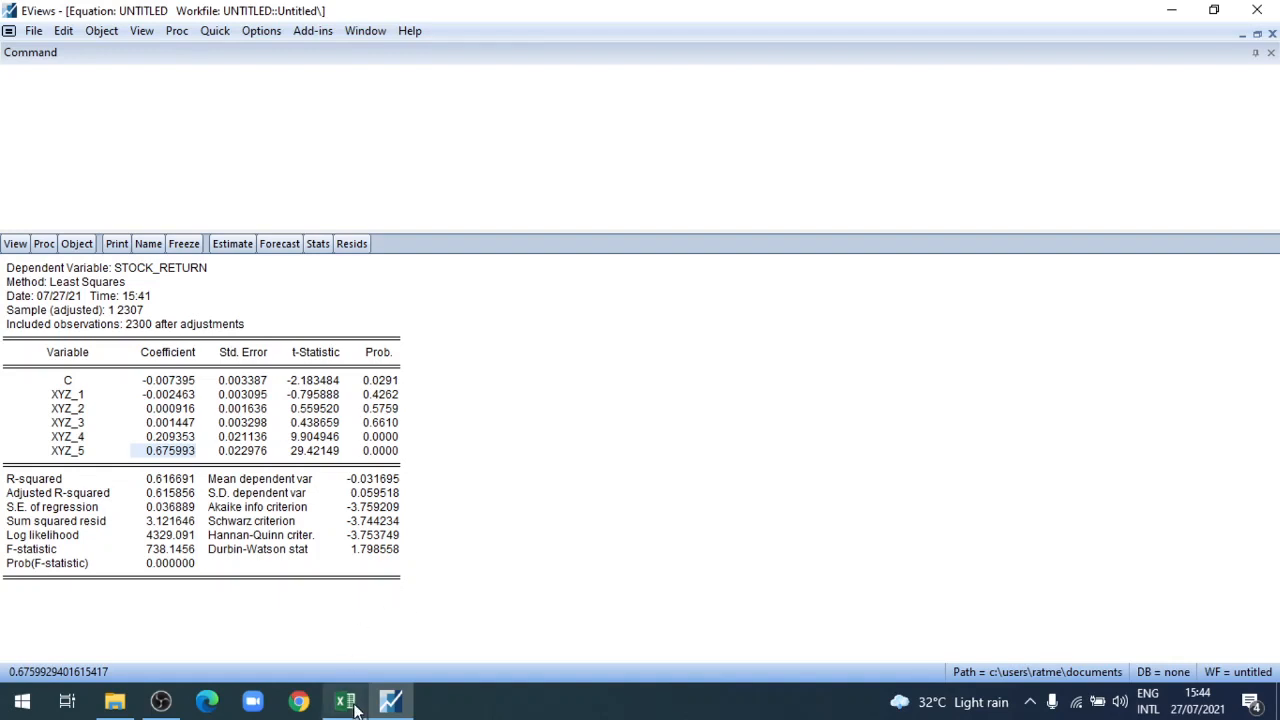
{"action": "mouse_move", "coordinate": [352, 708]}
{"action": "mouse_move", "coordinate": [162, 703]}
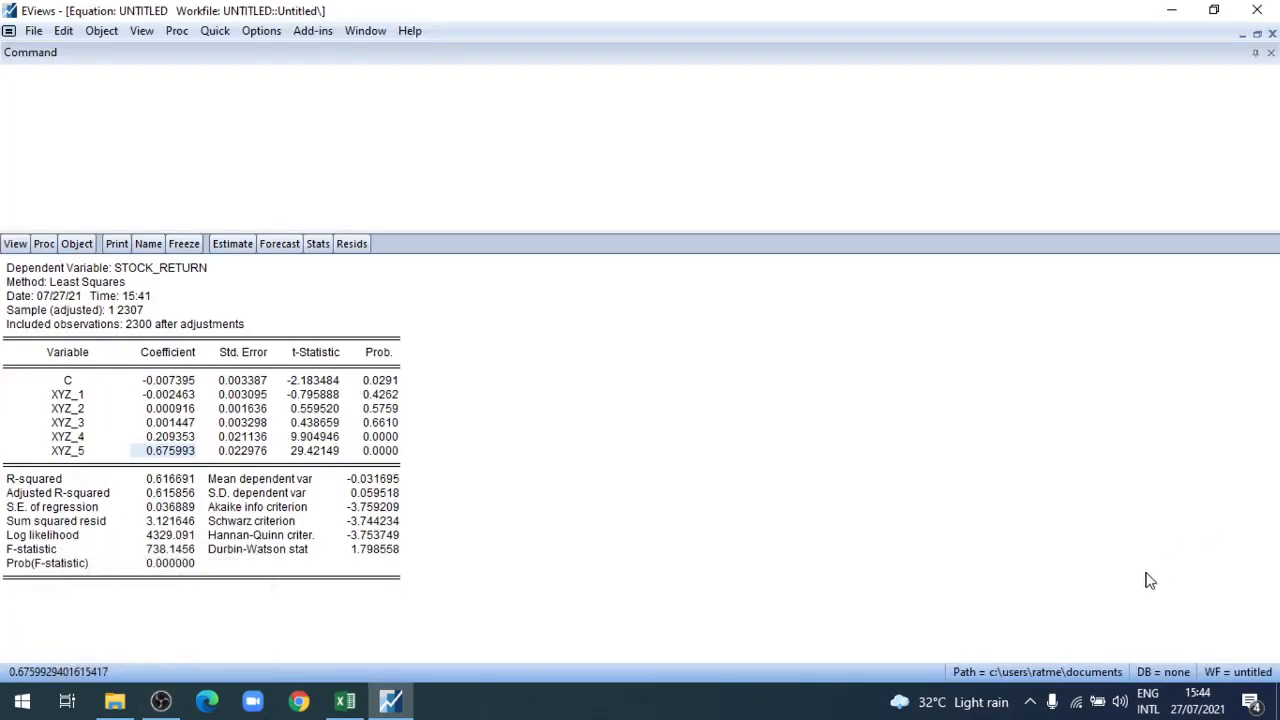
{"action": "left_click", "coordinate": [161, 703]}
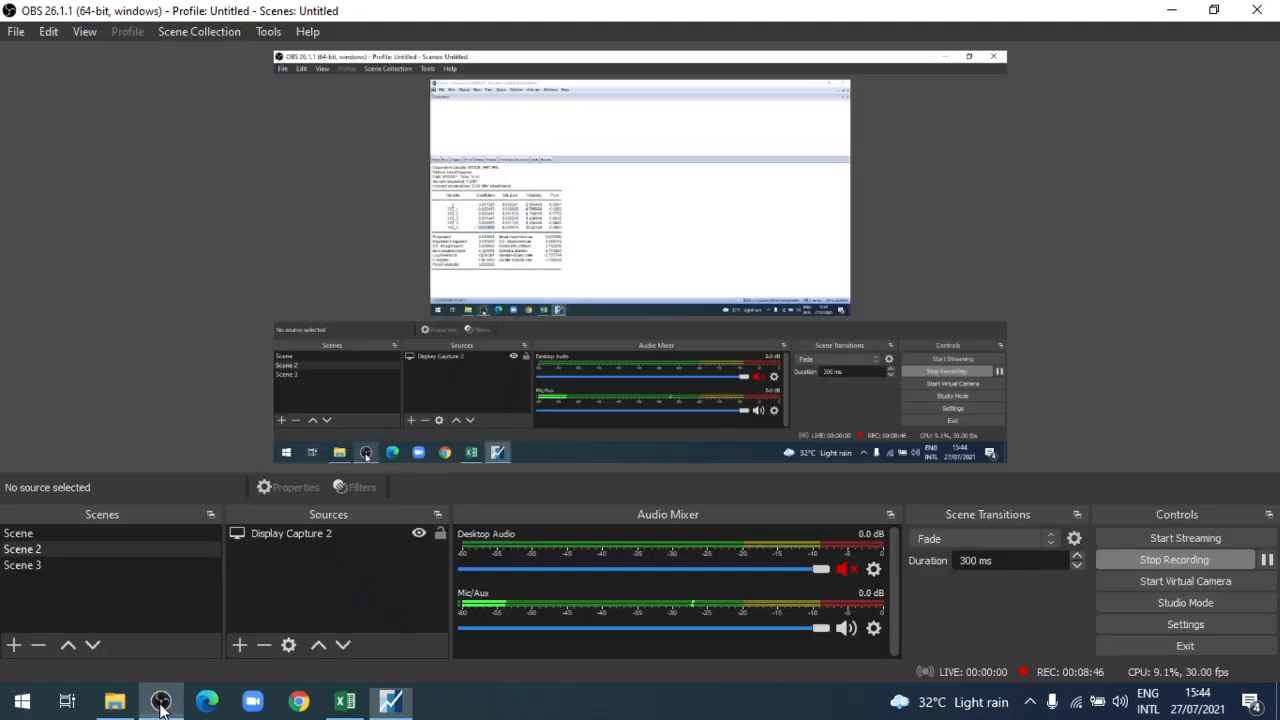